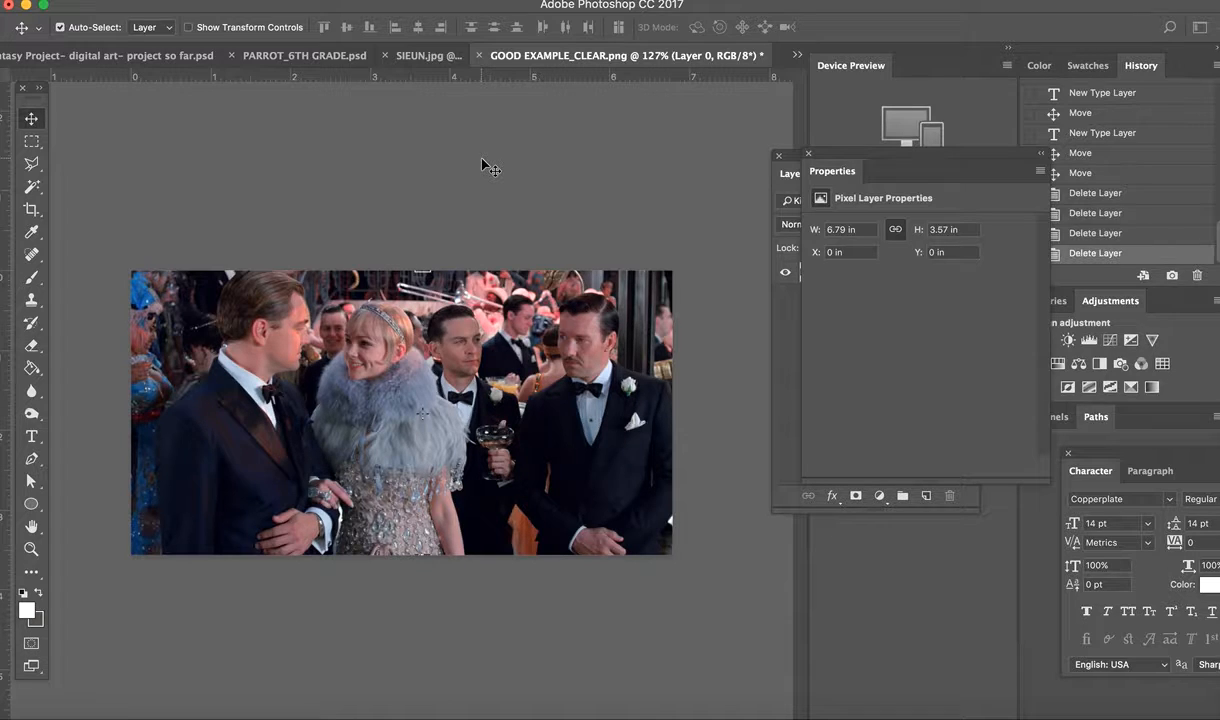
Step: Draw a circle about 86 px wide over the ear of the man at far left with the Ellipse tool
{"action": "scroll", "coordinate": [423, 355], "scroll_direction": "up", "scroll_amount": 8}
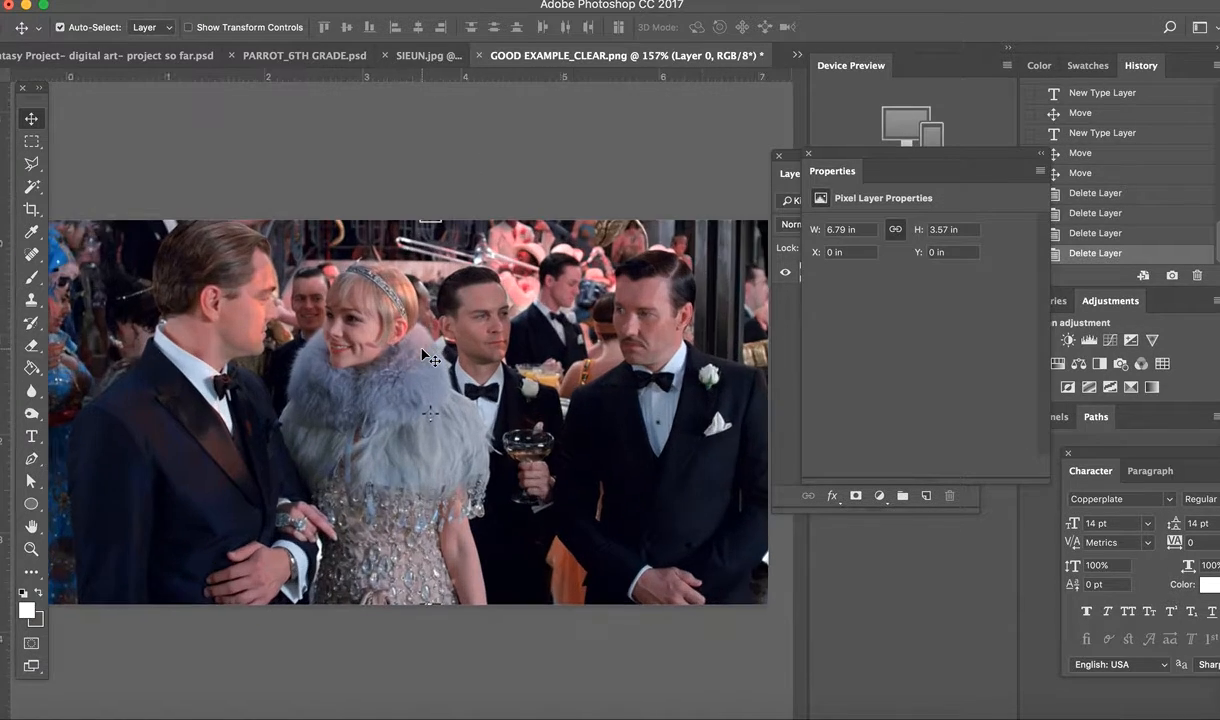
{"action": "scroll", "coordinate": [422, 350], "scroll_direction": "down", "scroll_amount": 8}
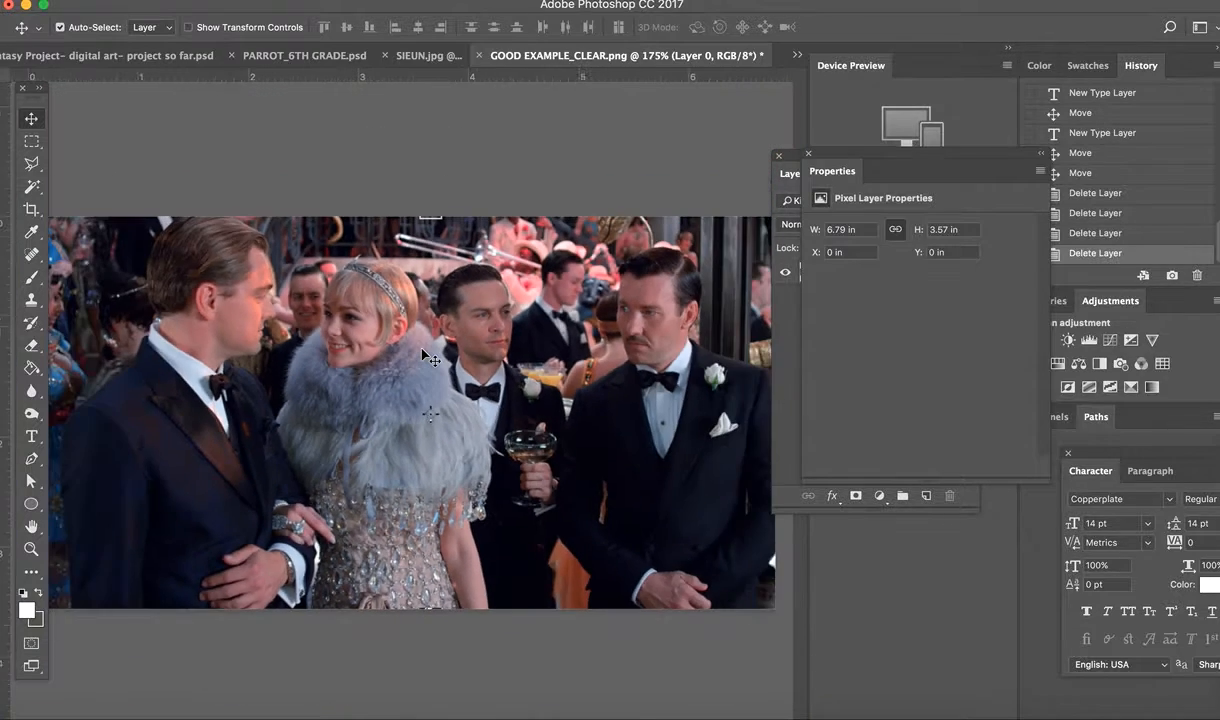
{"action": "scroll", "coordinate": [423, 352], "scroll_direction": "up", "scroll_amount": 4}
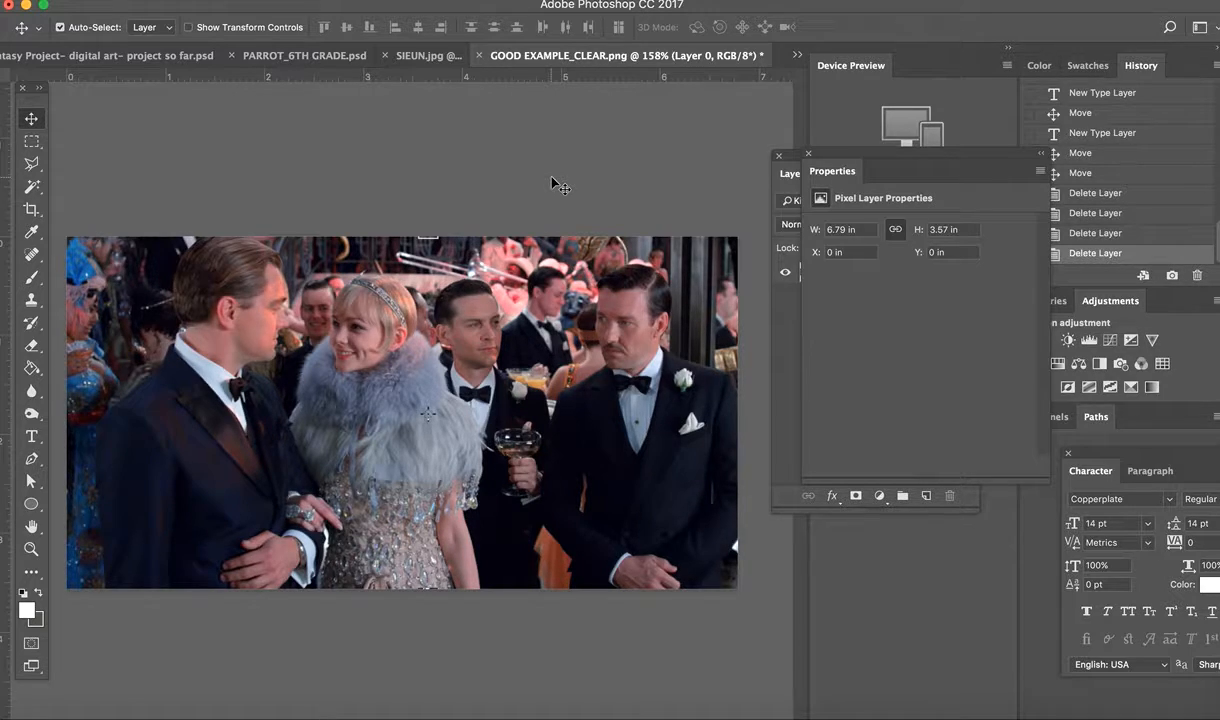
{"action": "left_click", "coordinate": [32, 506]}
{"action": "right_click", "coordinate": [32, 506]}
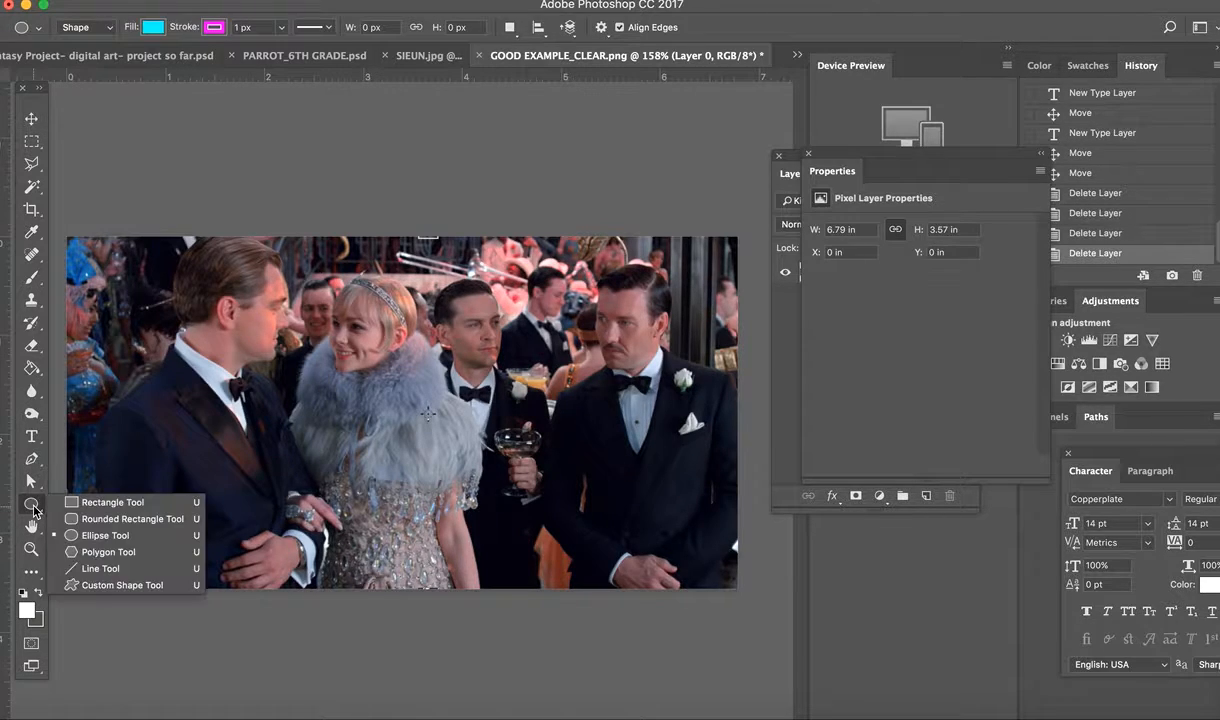
{"action": "left_click", "coordinate": [165, 538]}
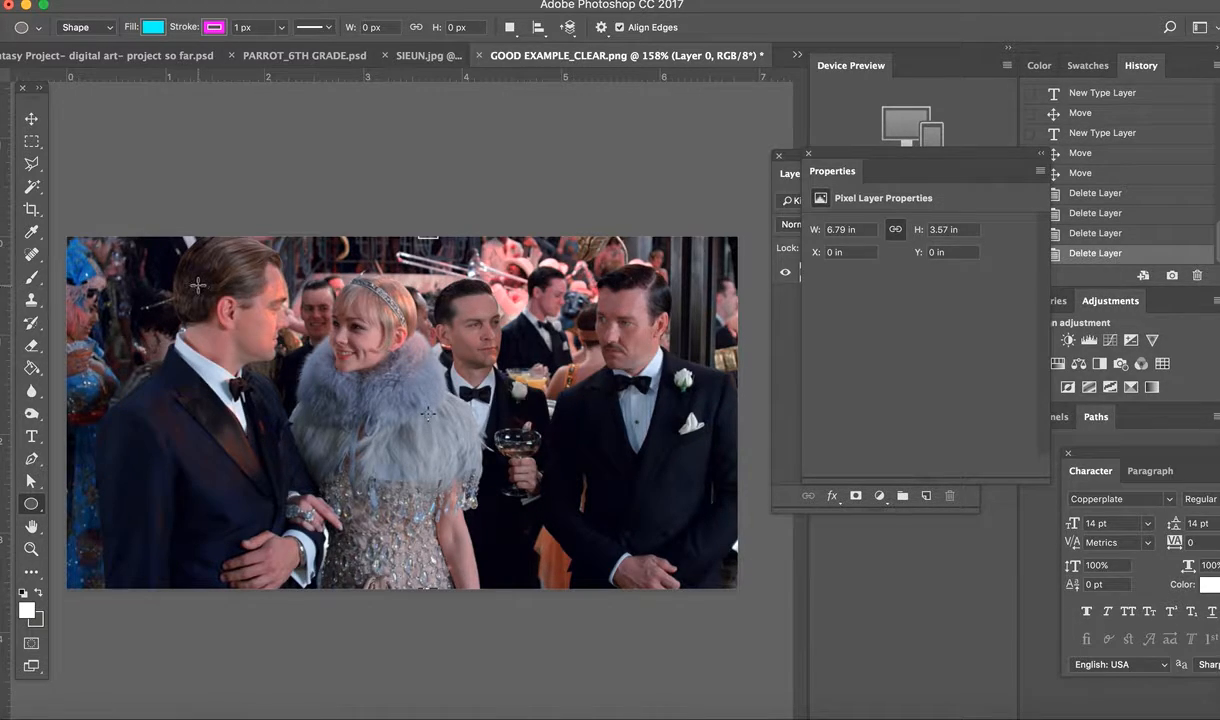
{"action": "left_click_drag", "start_coordinate": [219, 289], "coordinate": [257, 345]}
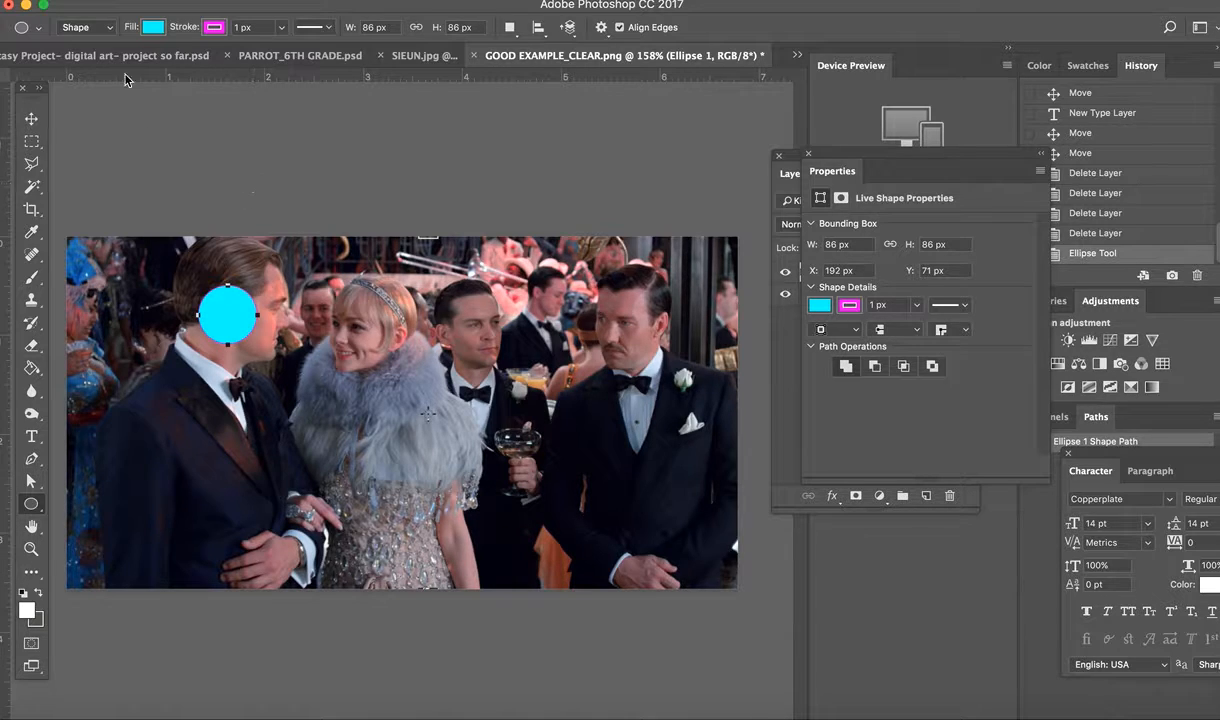
Step: Set the circle's stroke width to about 4.06 px
{"action": "left_click", "coordinate": [154, 28]}
{"action": "left_click", "coordinate": [154, 28]}
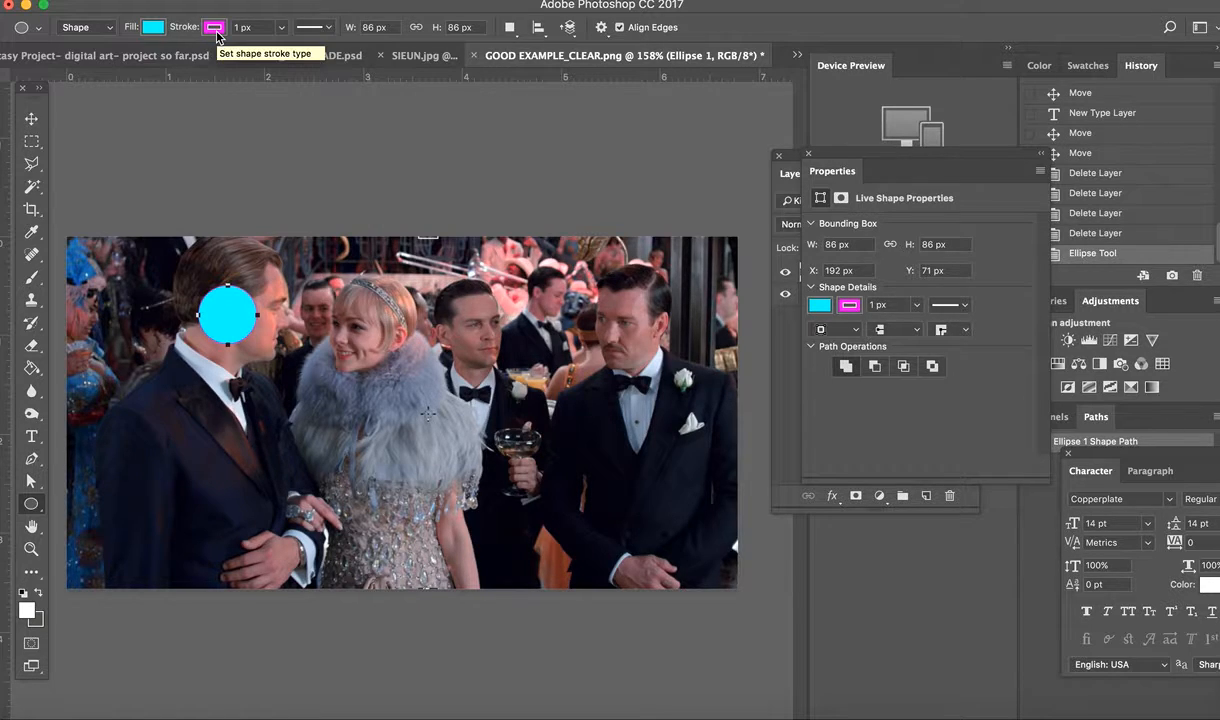
{"action": "left_click", "coordinate": [280, 28]}
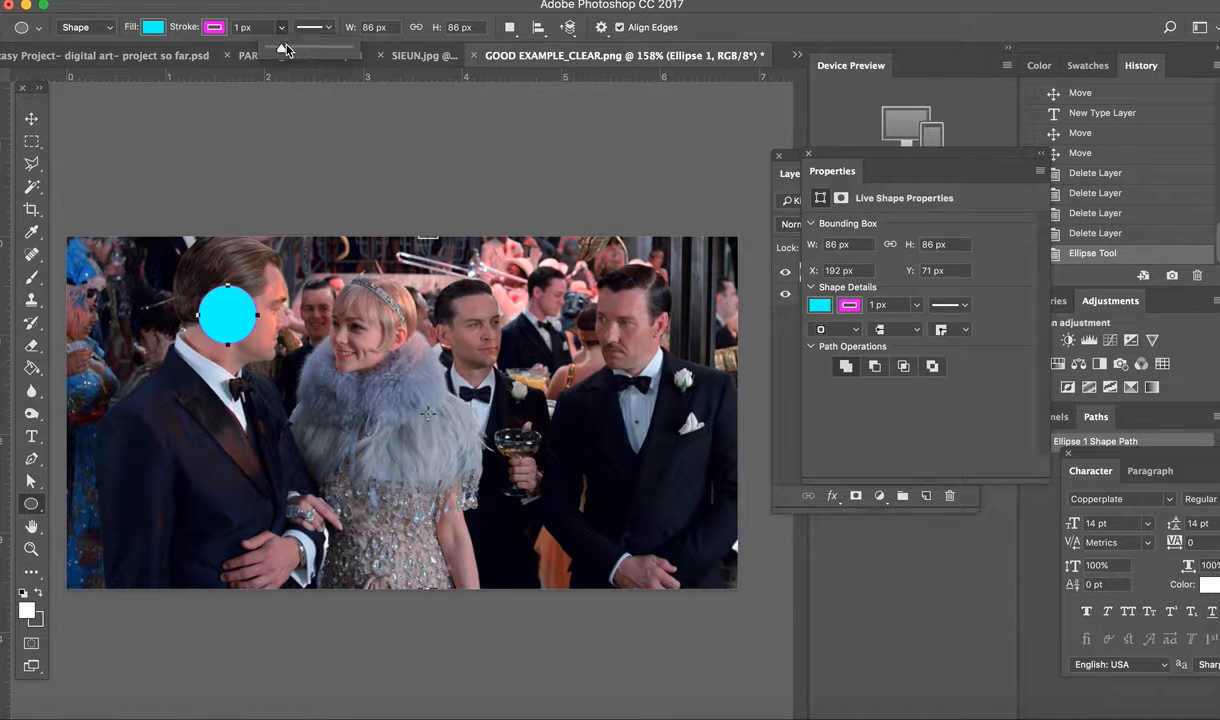
{"action": "left_click", "coordinate": [288, 47]}
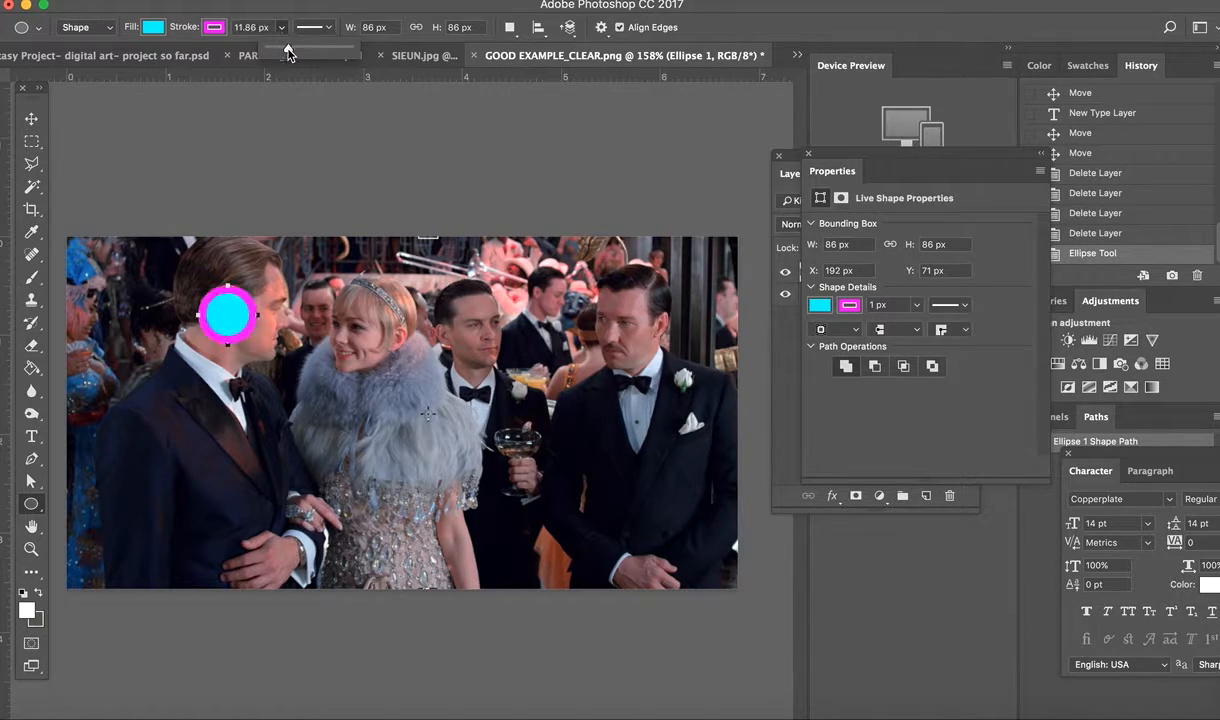
{"action": "left_click_drag", "start_coordinate": [288, 47], "coordinate": [272, 48]}
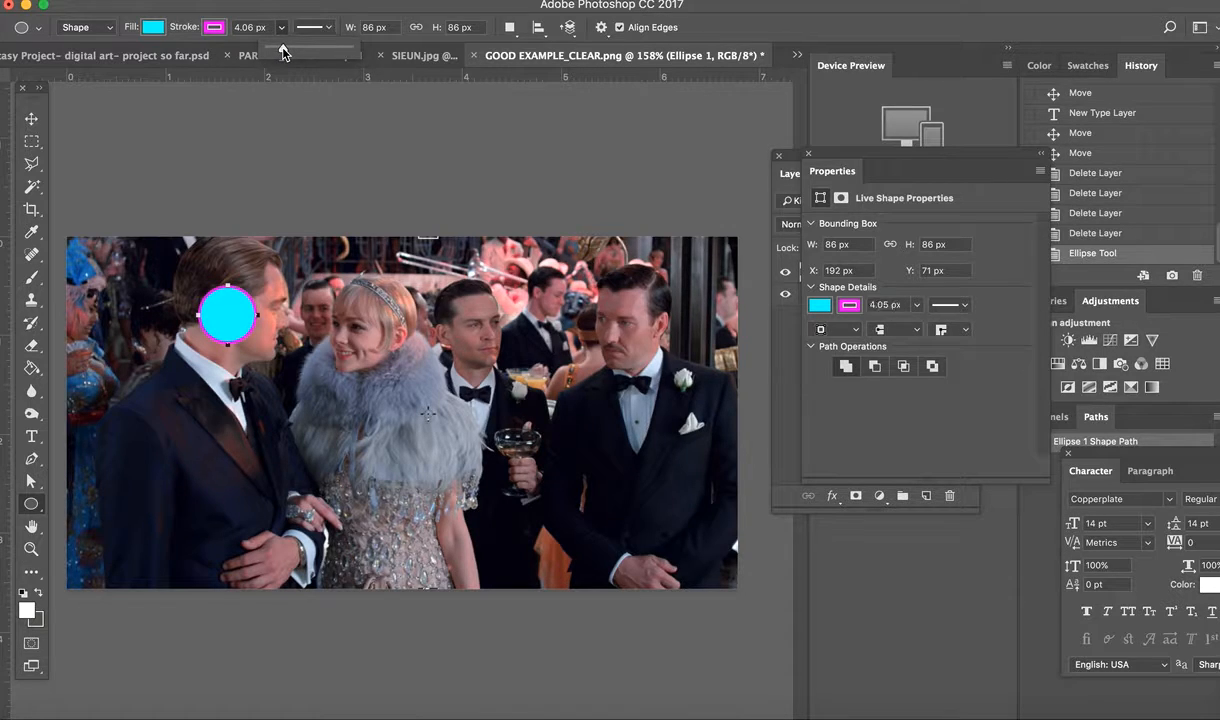
{"action": "left_click", "coordinate": [257, 7]}
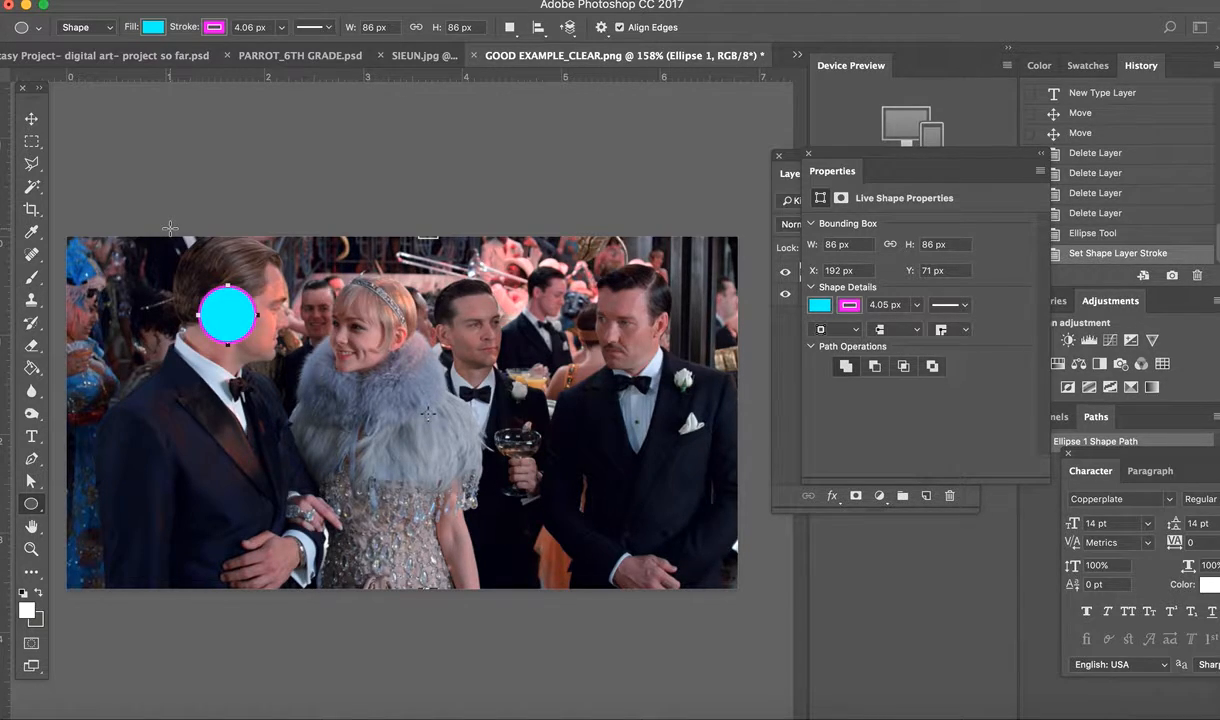
Step: Set the circle's fill to no color so that only its magenta outline is drawn
{"action": "left_click", "coordinate": [155, 28]}
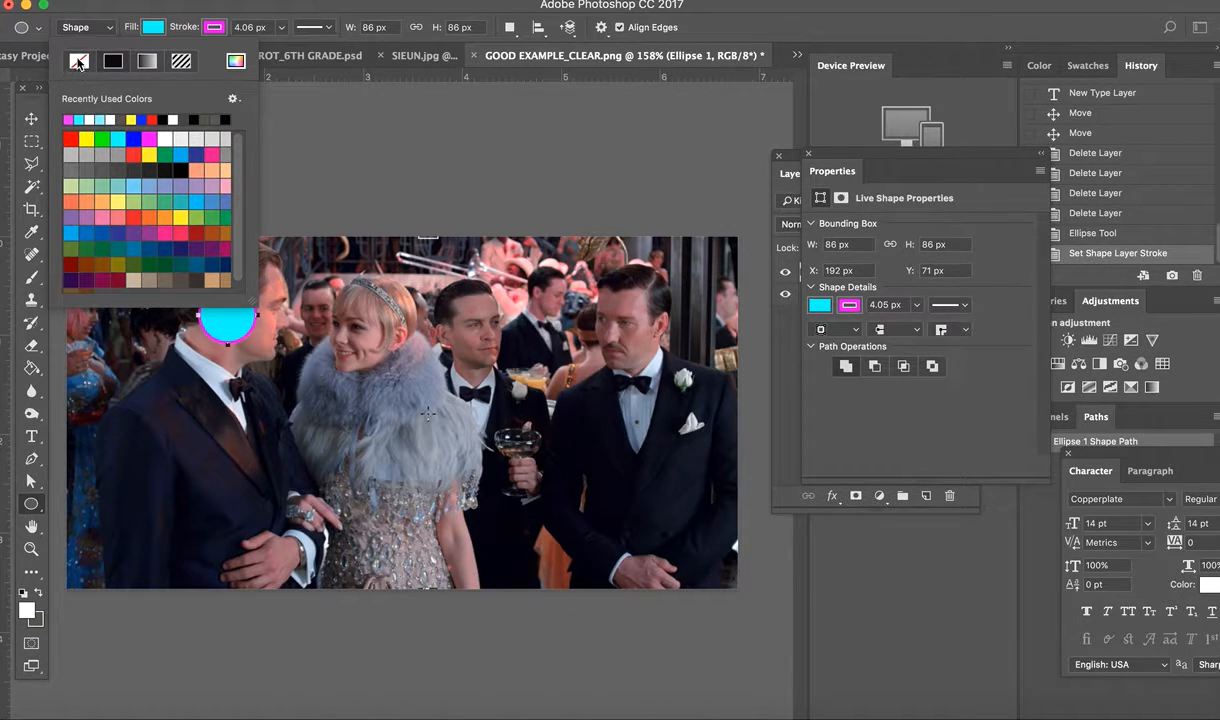
{"action": "left_click", "coordinate": [79, 66]}
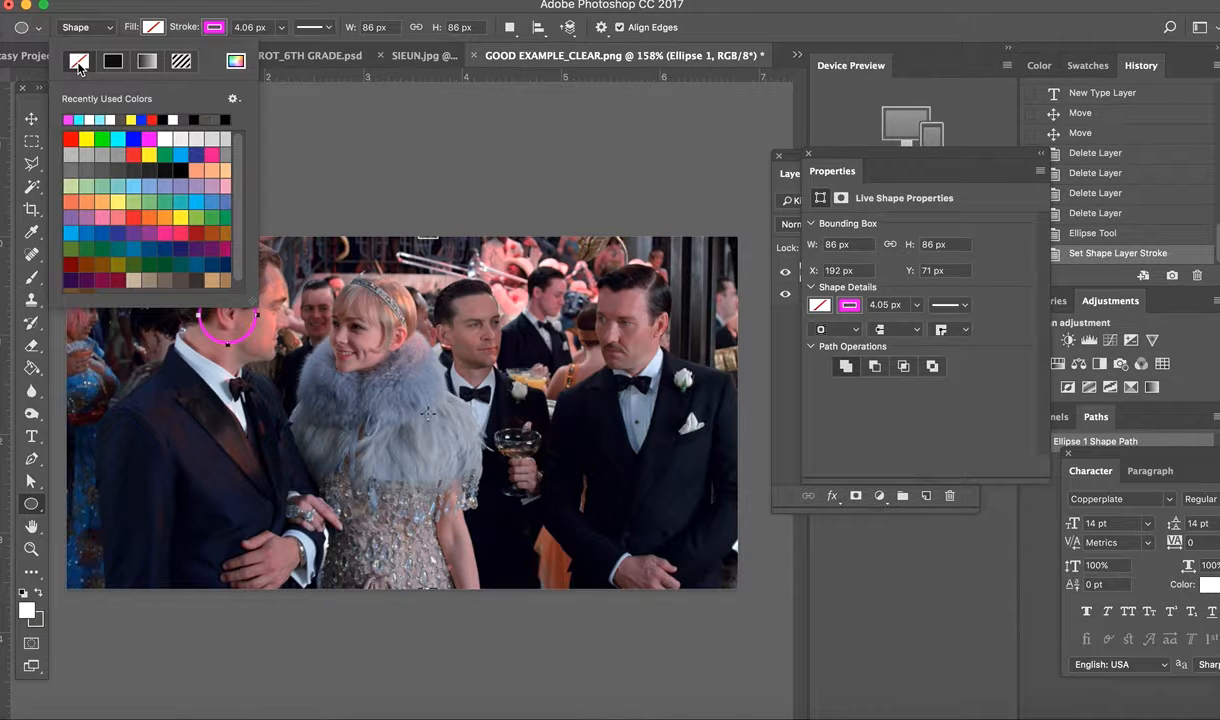
{"action": "left_click", "coordinate": [295, 17]}
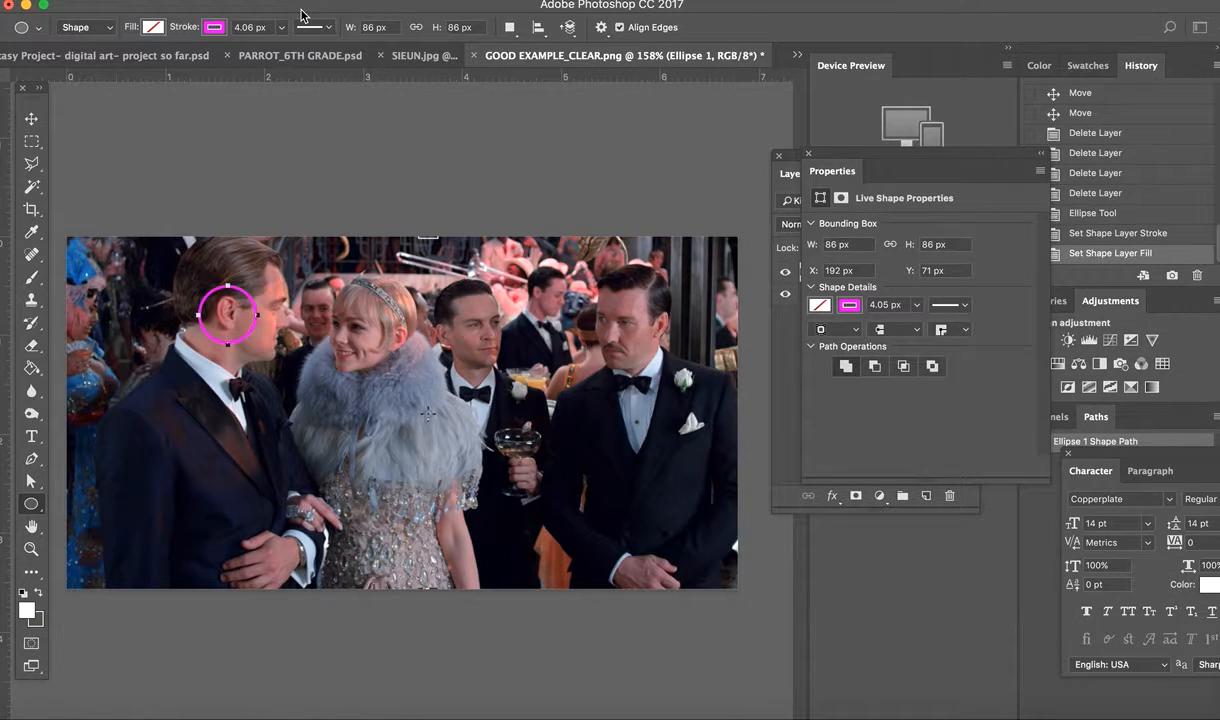
Step: Set the circle's stroke width to about 1.46 px and bring the layer list with the ellipse layer to the front
{"action": "left_click", "coordinate": [214, 28]}
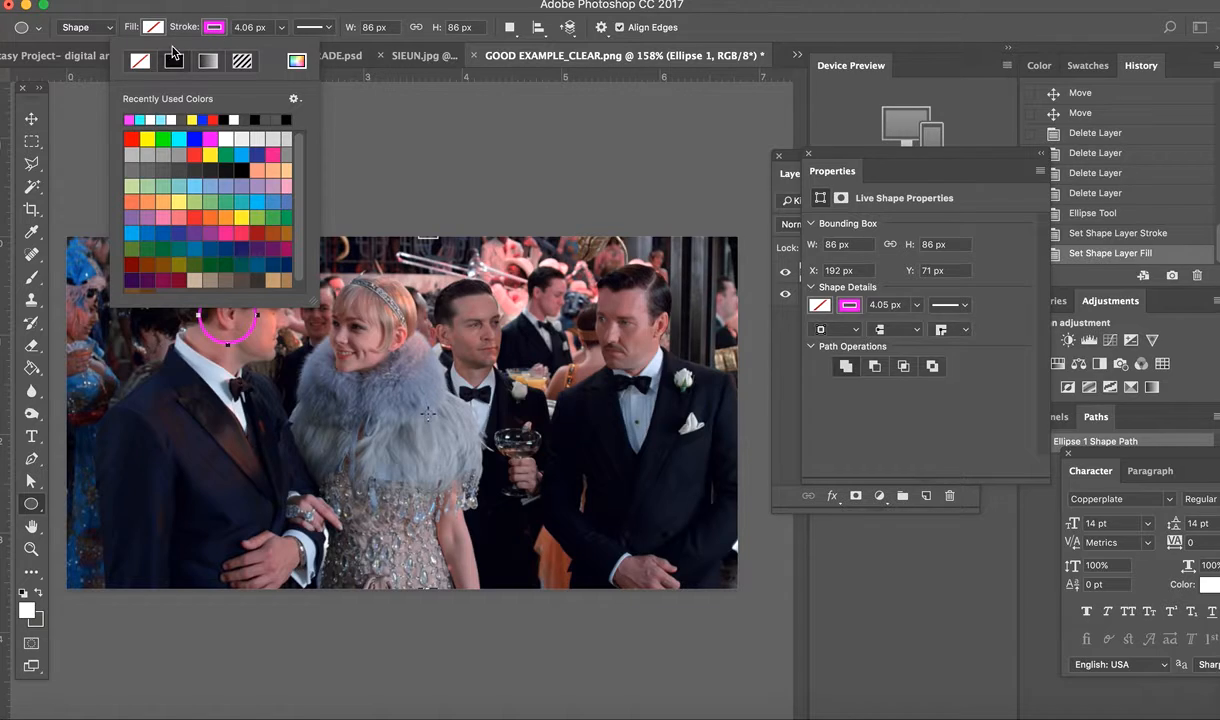
{"action": "left_click", "coordinate": [281, 27]}
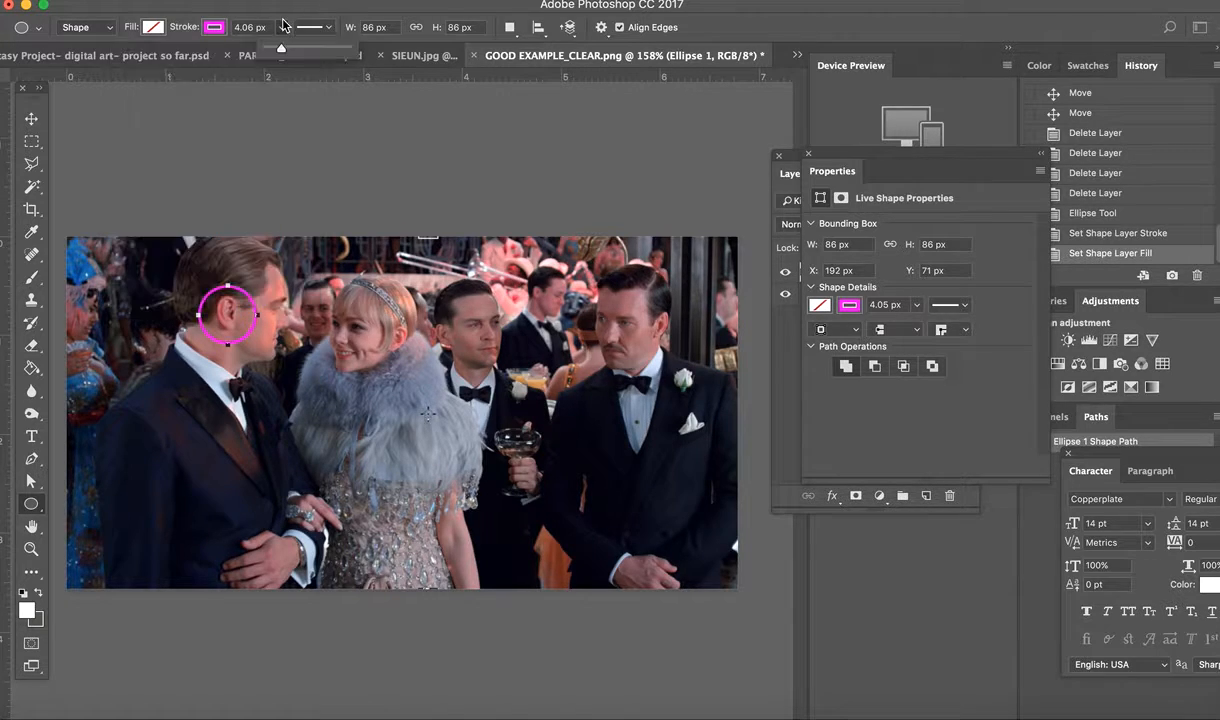
{"action": "left_click_drag", "start_coordinate": [281, 55], "coordinate": [270, 55]}
{"action": "left_click", "coordinate": [786, 333]}
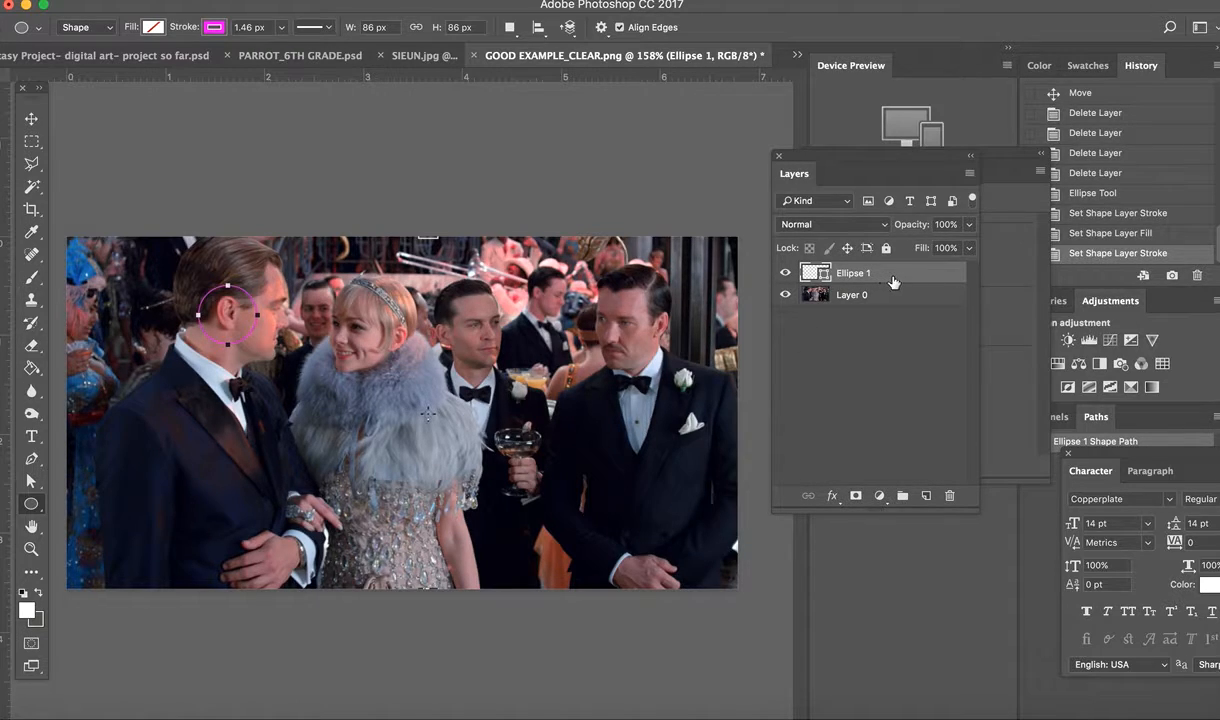
{"action": "left_click", "coordinate": [786, 273]}
{"action": "left_click", "coordinate": [786, 273]}
Step: Draw two more outlined circles, one around the middle man's bow tie and one on the right man's shirt front
{"action": "left_click", "coordinate": [31, 436]}
{"action": "left_click", "coordinate": [31, 506]}
{"action": "left_click_drag", "start_coordinate": [452, 373], "coordinate": [497, 422]}
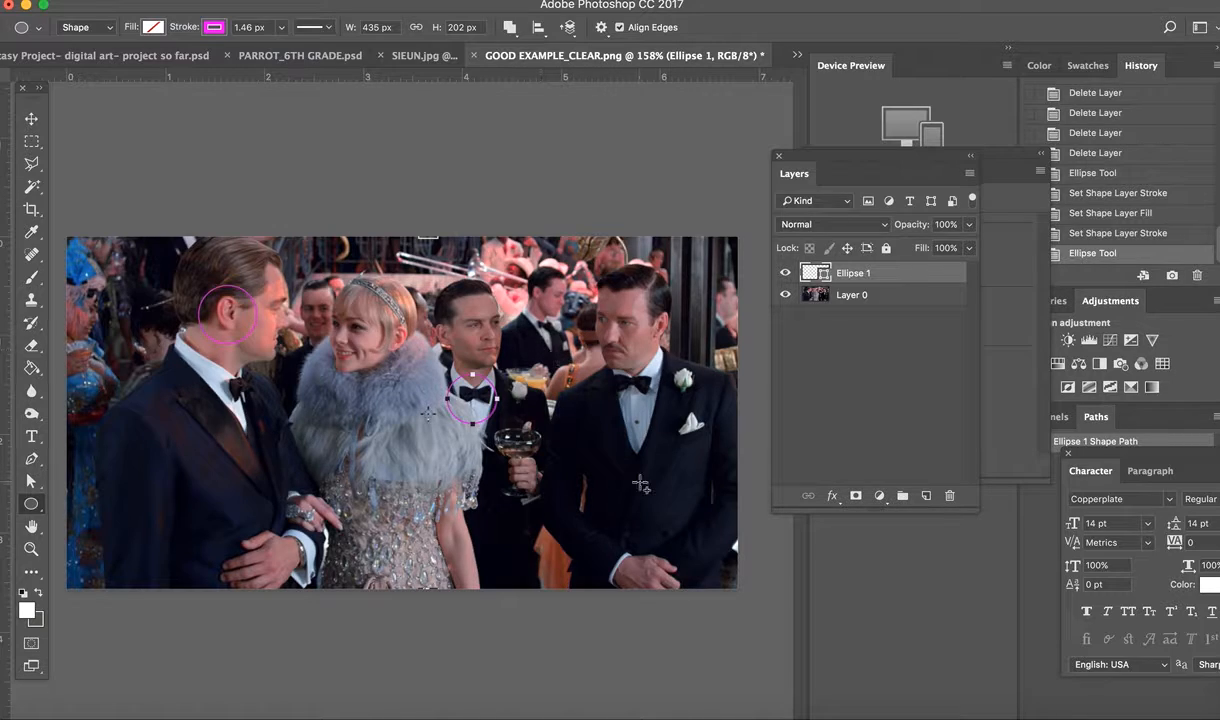
{"action": "left_click_drag", "start_coordinate": [619, 401], "coordinate": [661, 443]}
{"action": "left_click", "coordinate": [31, 118]}
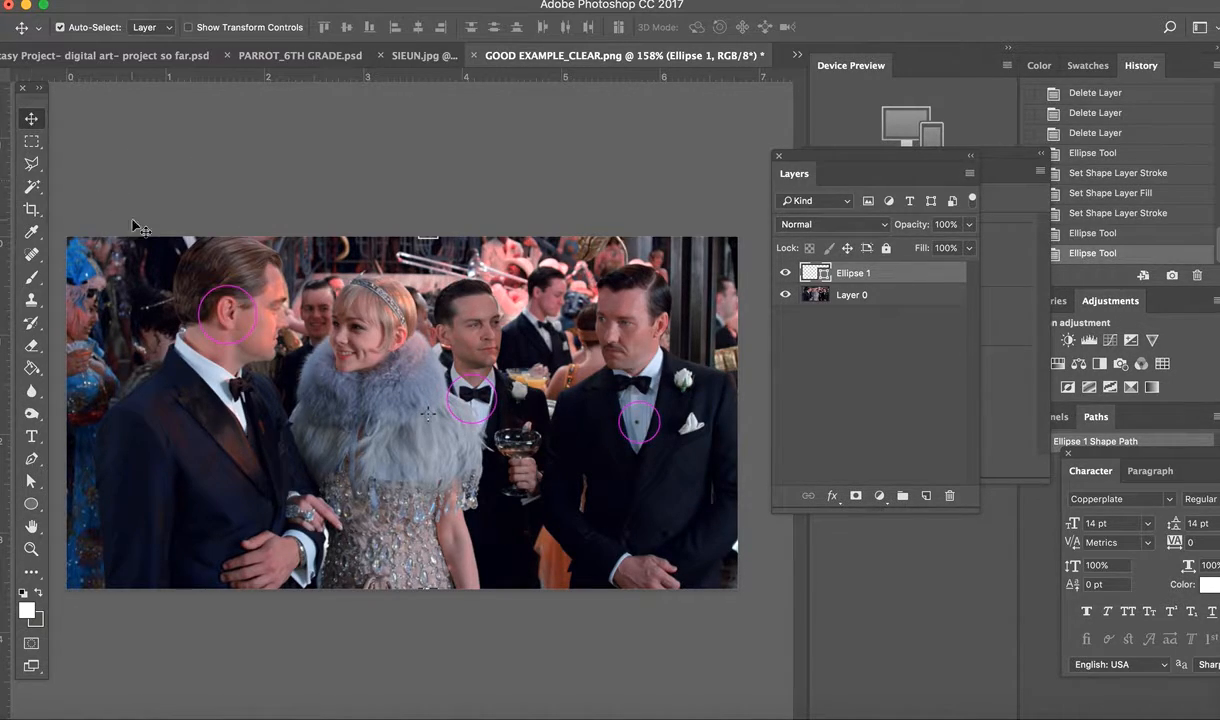
Step: Examine the preset shapes and the shape categories available for the Custom Shape tool
{"action": "left_click", "coordinate": [31, 504]}
{"action": "left_click", "coordinate": [31, 504]}
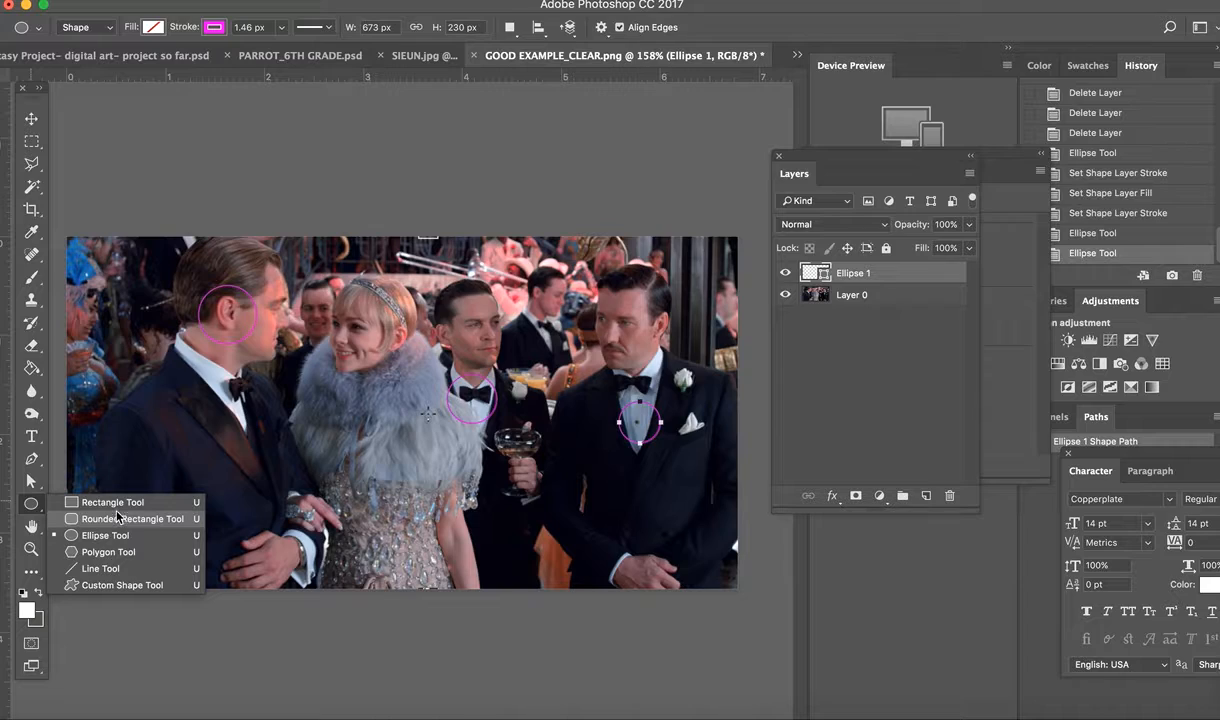
{"action": "left_click", "coordinate": [121, 585]}
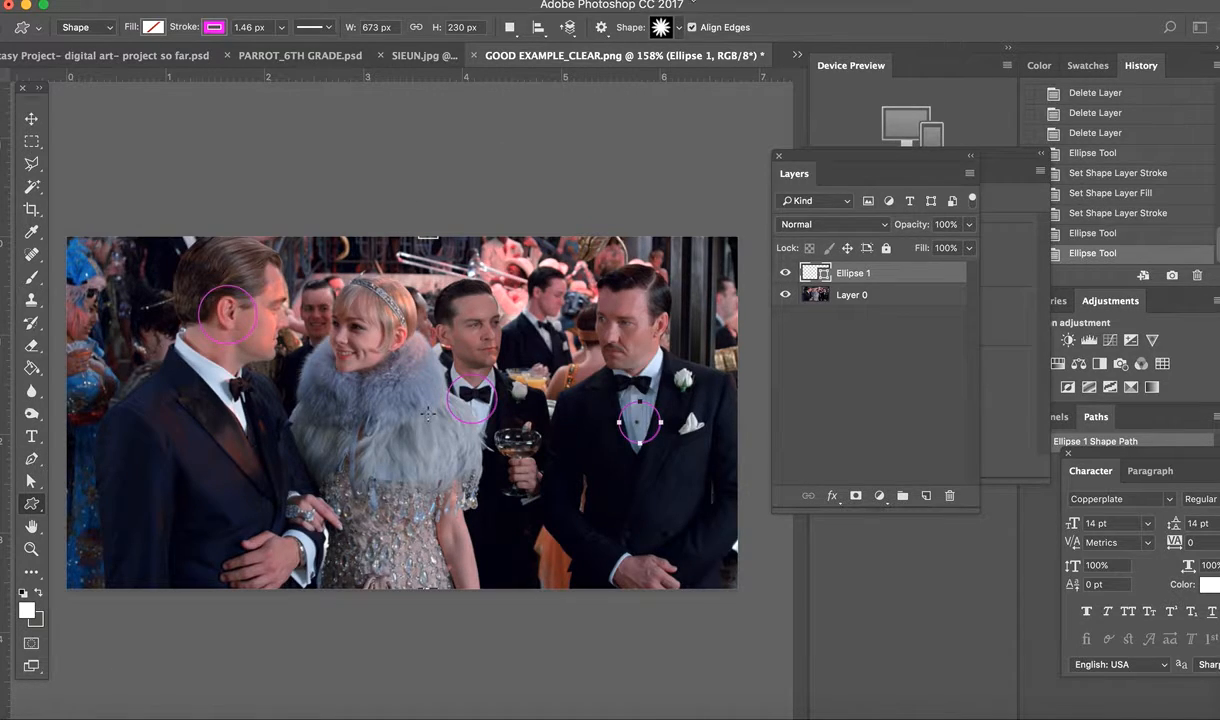
{"action": "left_click", "coordinate": [681, 30]}
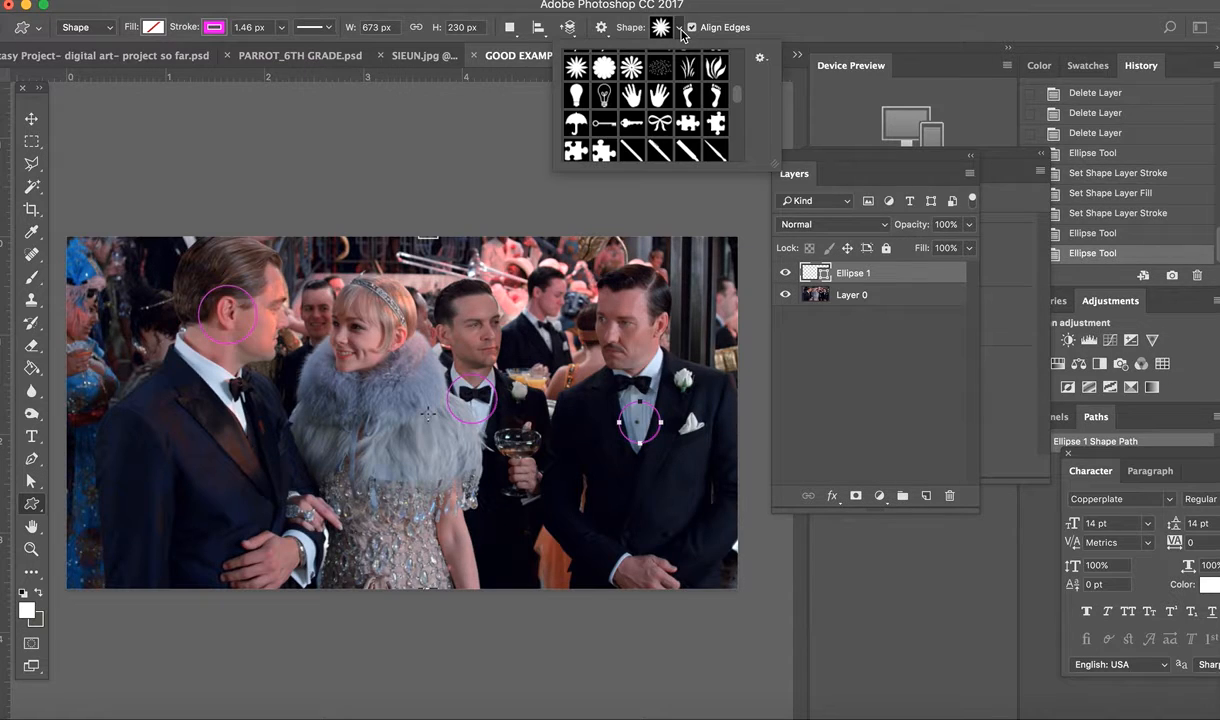
{"action": "scroll", "coordinate": [680, 125], "scroll_direction": "down", "scroll_amount": 10}
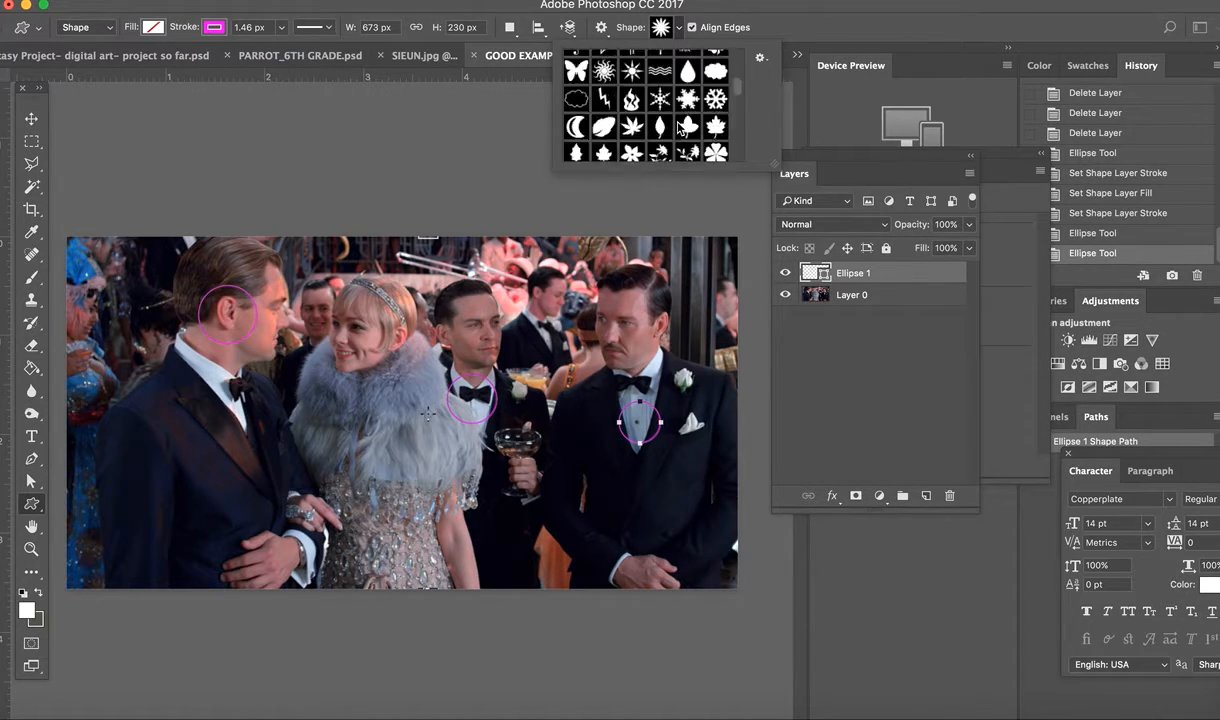
{"action": "scroll", "coordinate": [681, 126], "scroll_direction": "down", "scroll_amount": 5}
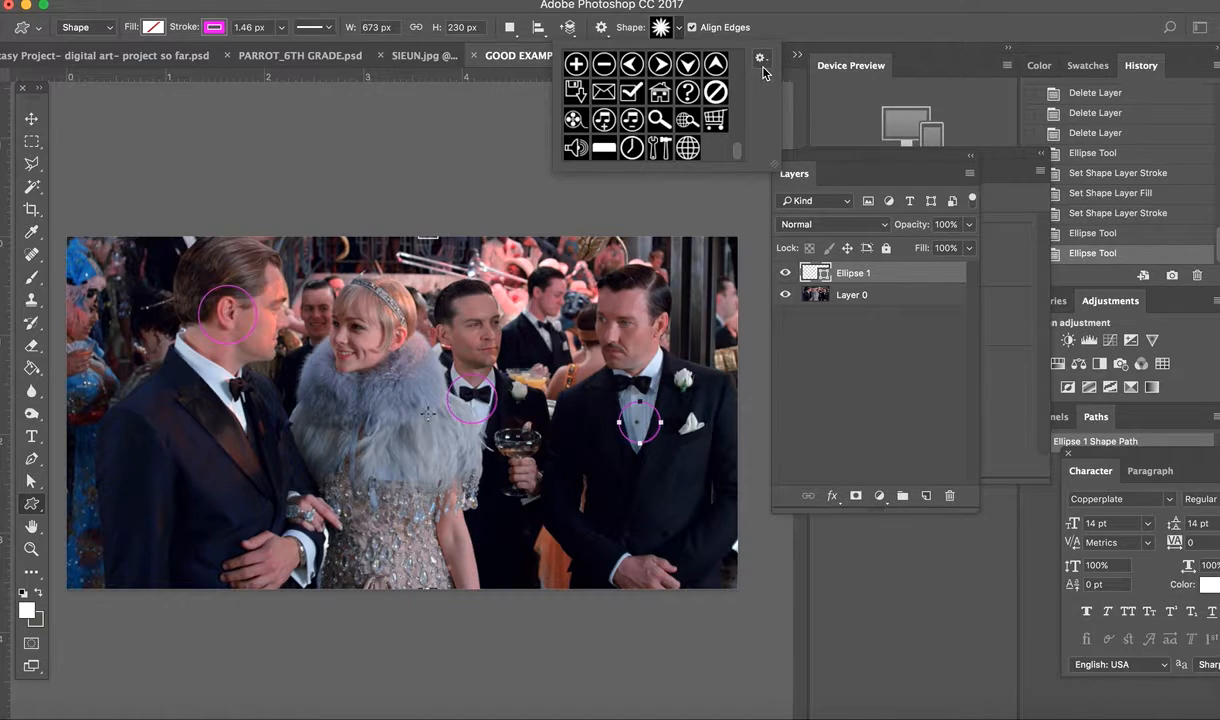
{"action": "left_click", "coordinate": [761, 62]}
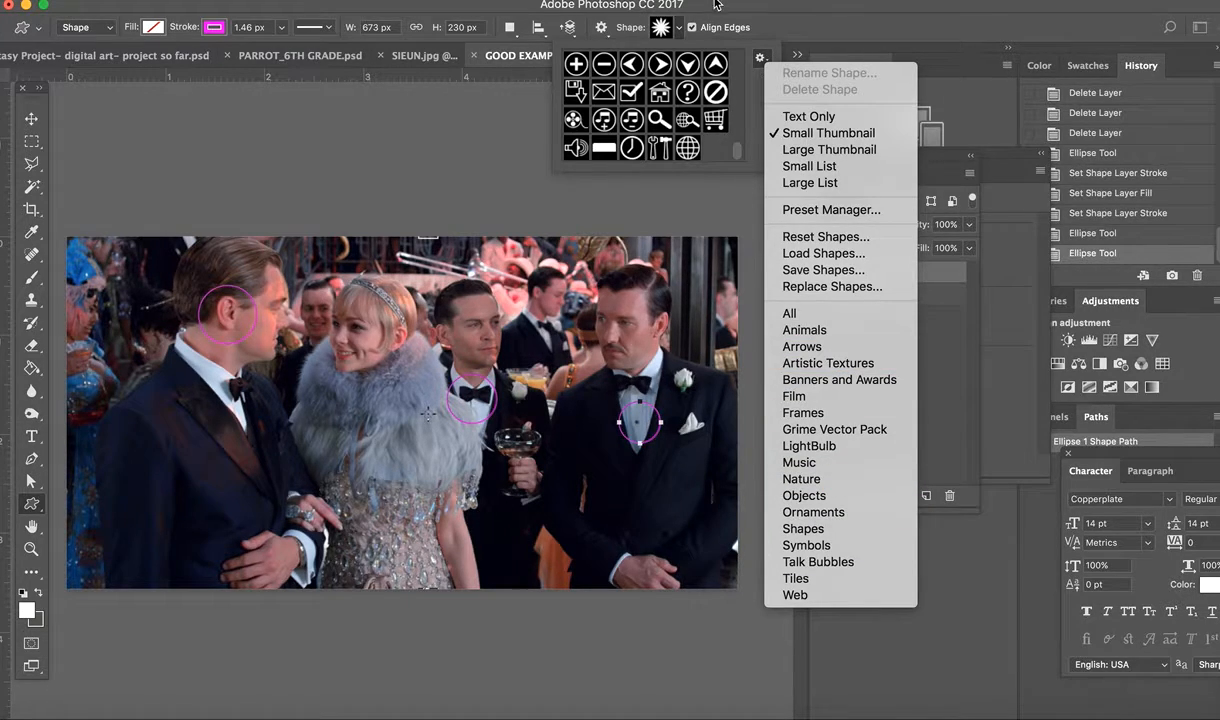
{"action": "left_click", "coordinate": [685, 14]}
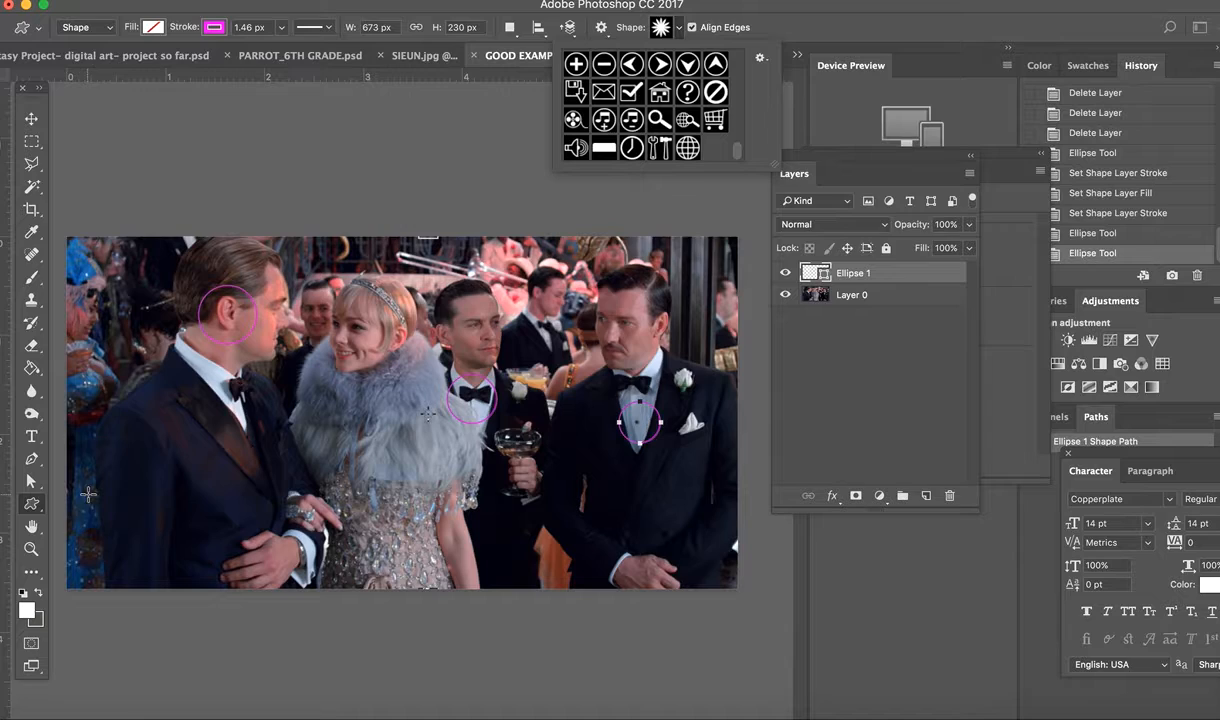
{"action": "left_click", "coordinate": [676, 30]}
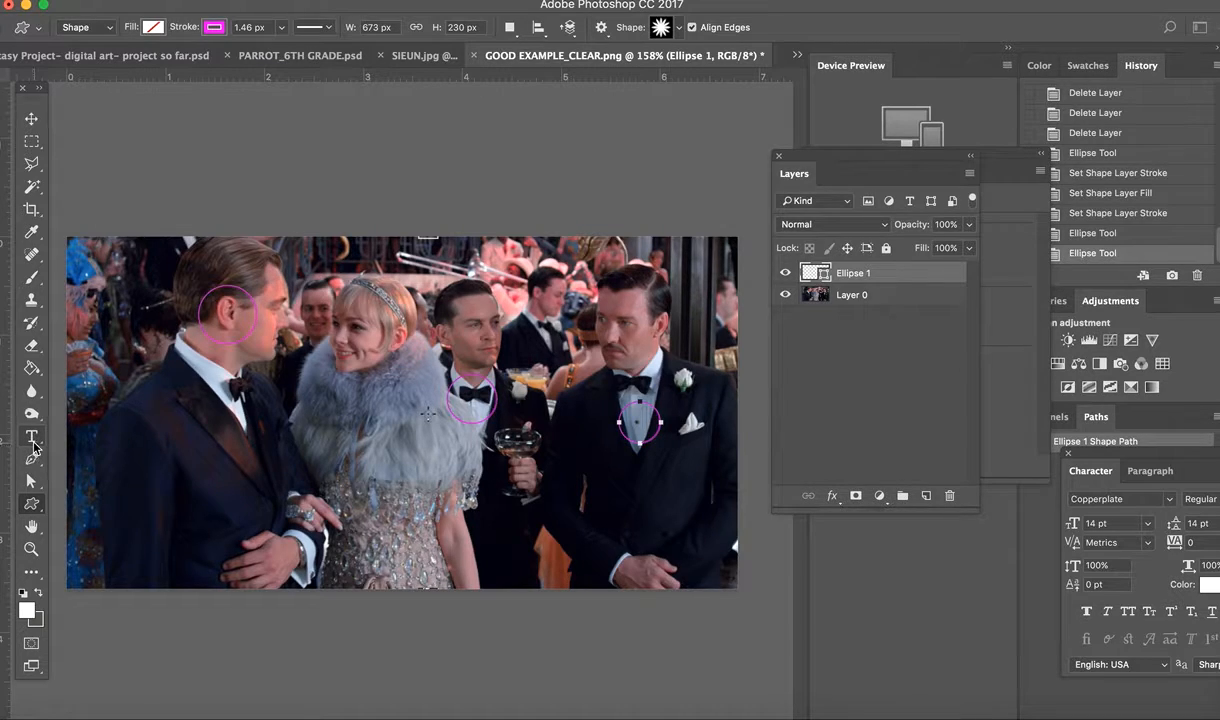
Step: Add the text label "EAR BIGGER" just below the circle around the left man's ear
{"action": "left_click", "coordinate": [33, 441]}
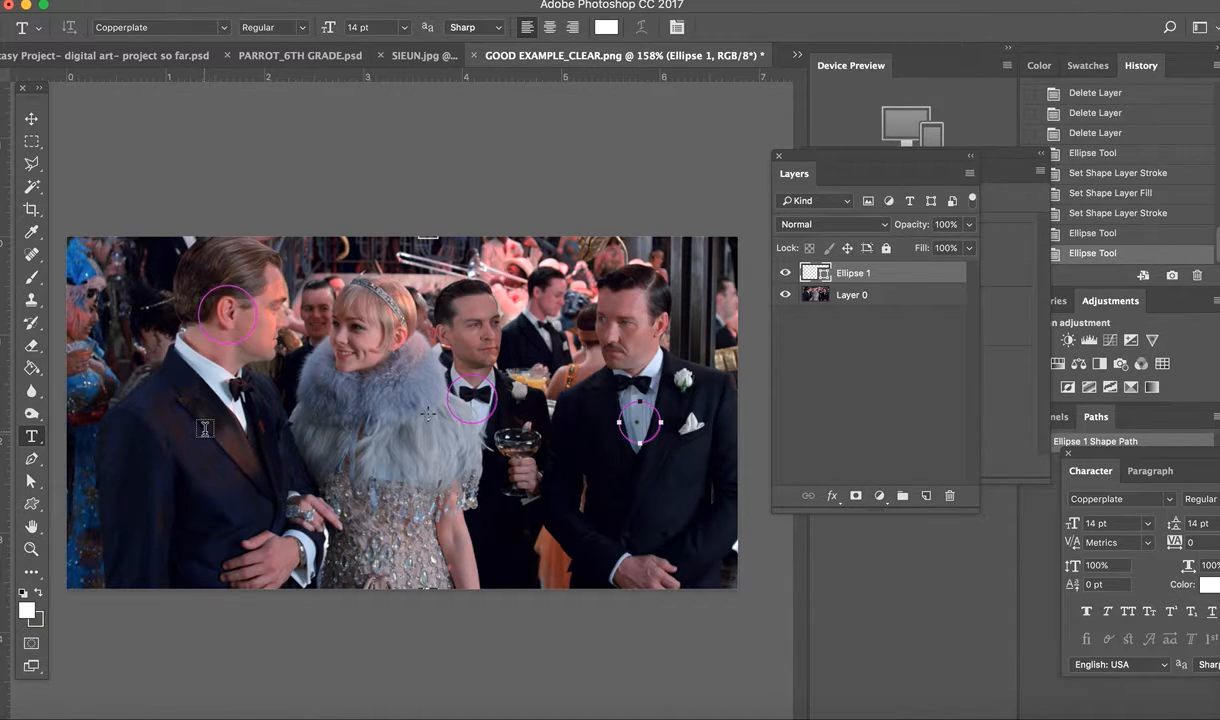
{"action": "left_click", "coordinate": [178, 368]}
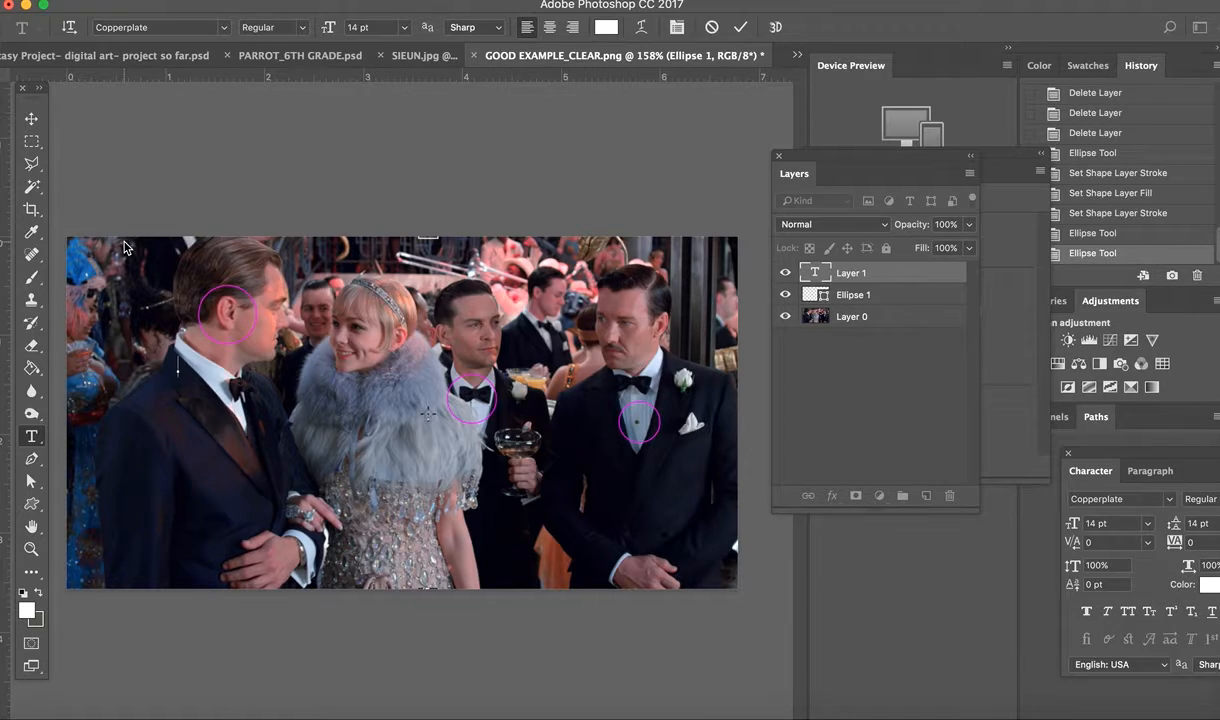
{"action": "type", "text": "EAR BIGGER"}
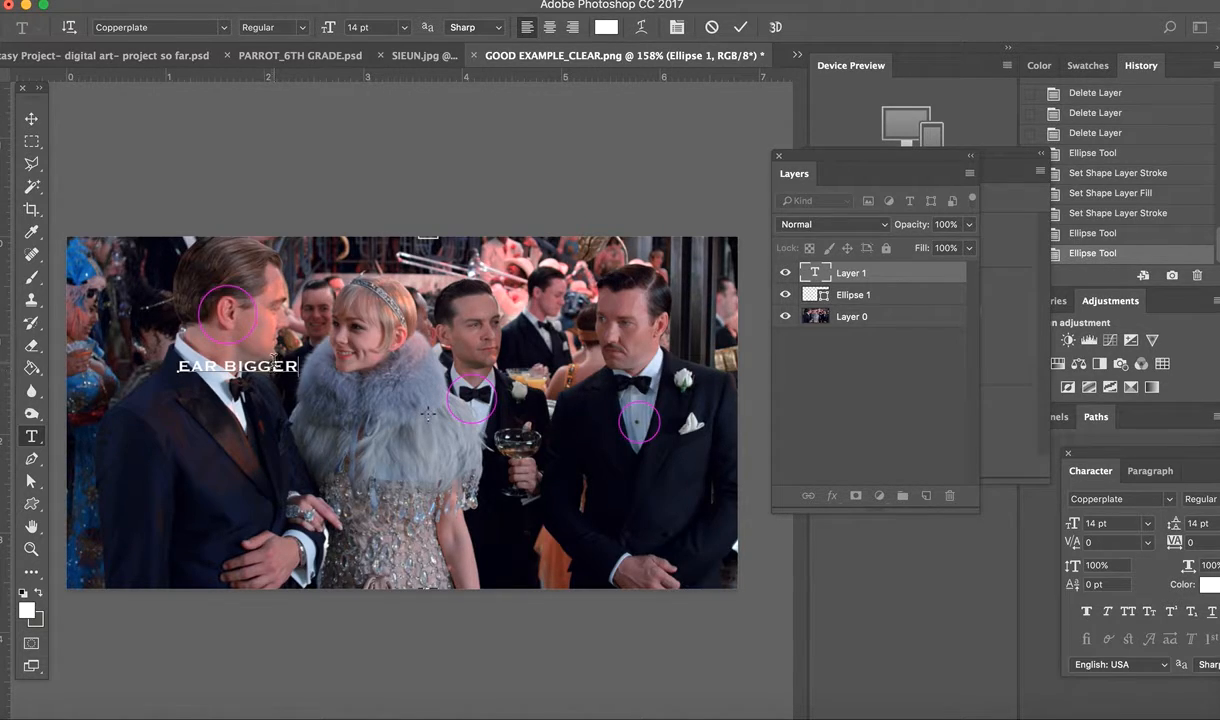
Step: Select the whole "EAR BIGGER" label, choose the Copperplate font and look over the font size options
{"action": "left_click", "coordinate": [296, 366]}
{"action": "left_click_drag", "start_coordinate": [298, 366], "coordinate": [144, 355]}
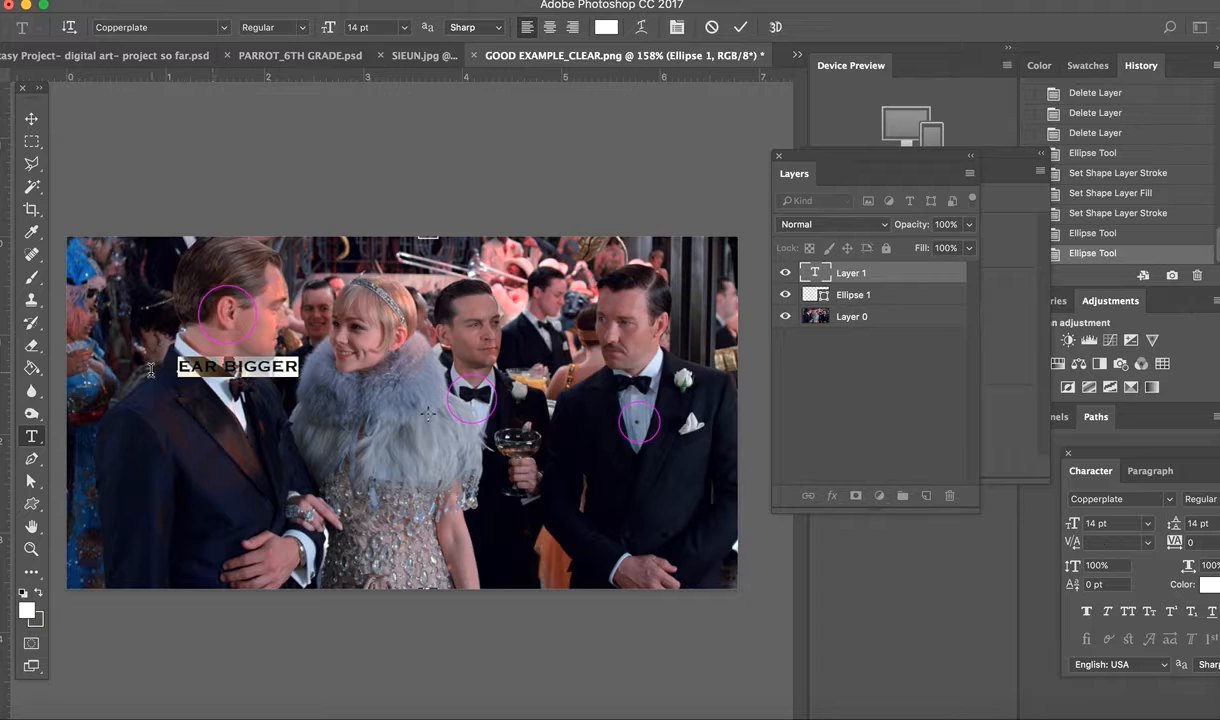
{"action": "left_click", "coordinate": [226, 28]}
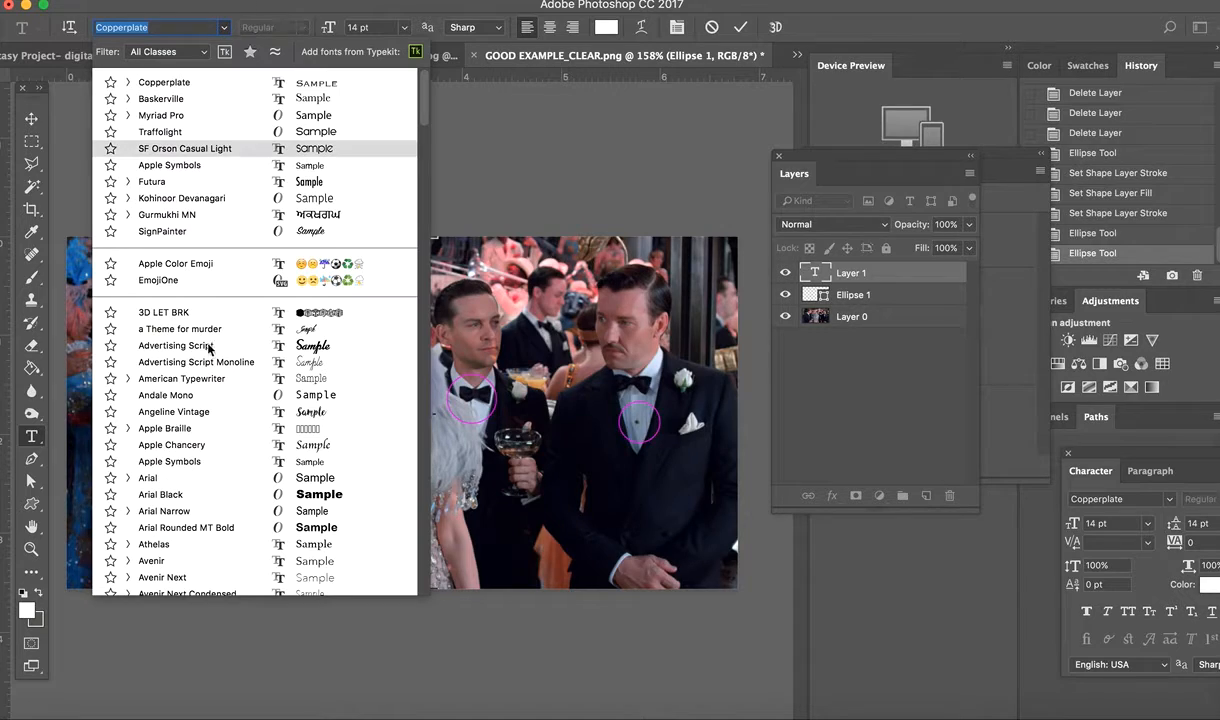
{"action": "left_click", "coordinate": [186, 80]}
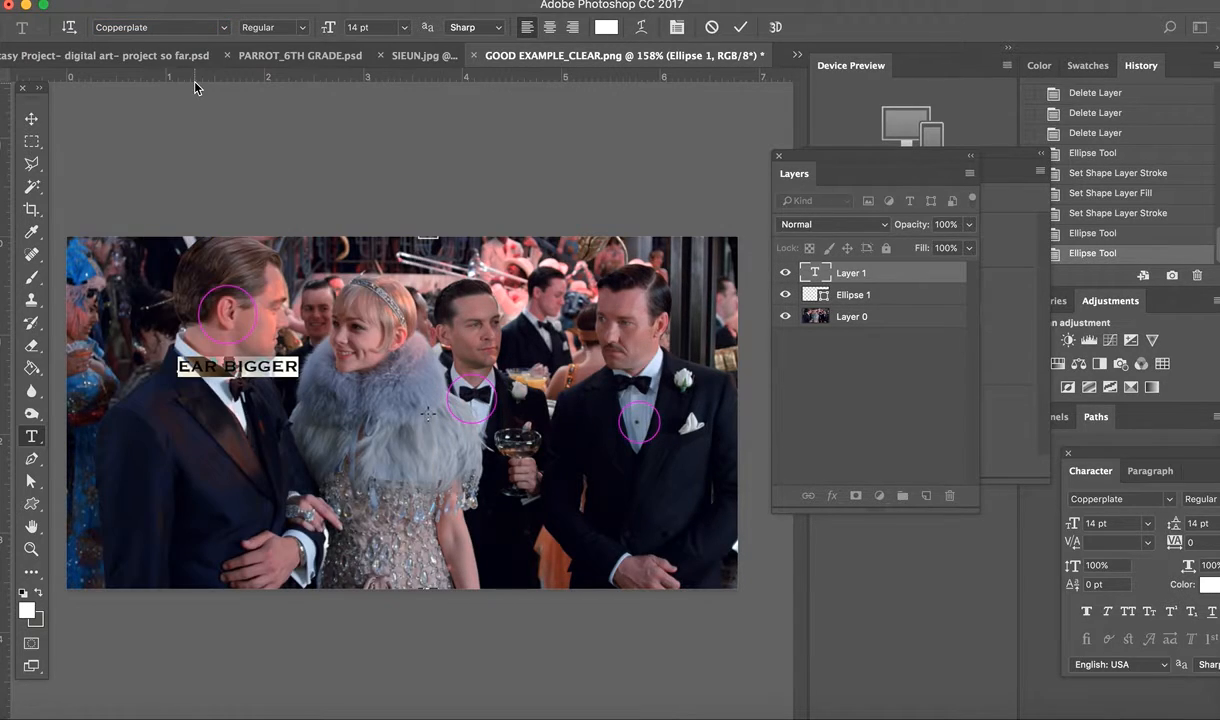
{"action": "left_click", "coordinate": [405, 29]}
{"action": "left_click", "coordinate": [405, 29]}
Step: Try a red text colour on the "EAR BIGGER" label and return it to white (ffffff)
{"action": "left_click", "coordinate": [606, 27]}
{"action": "left_click", "coordinate": [672, 436]}
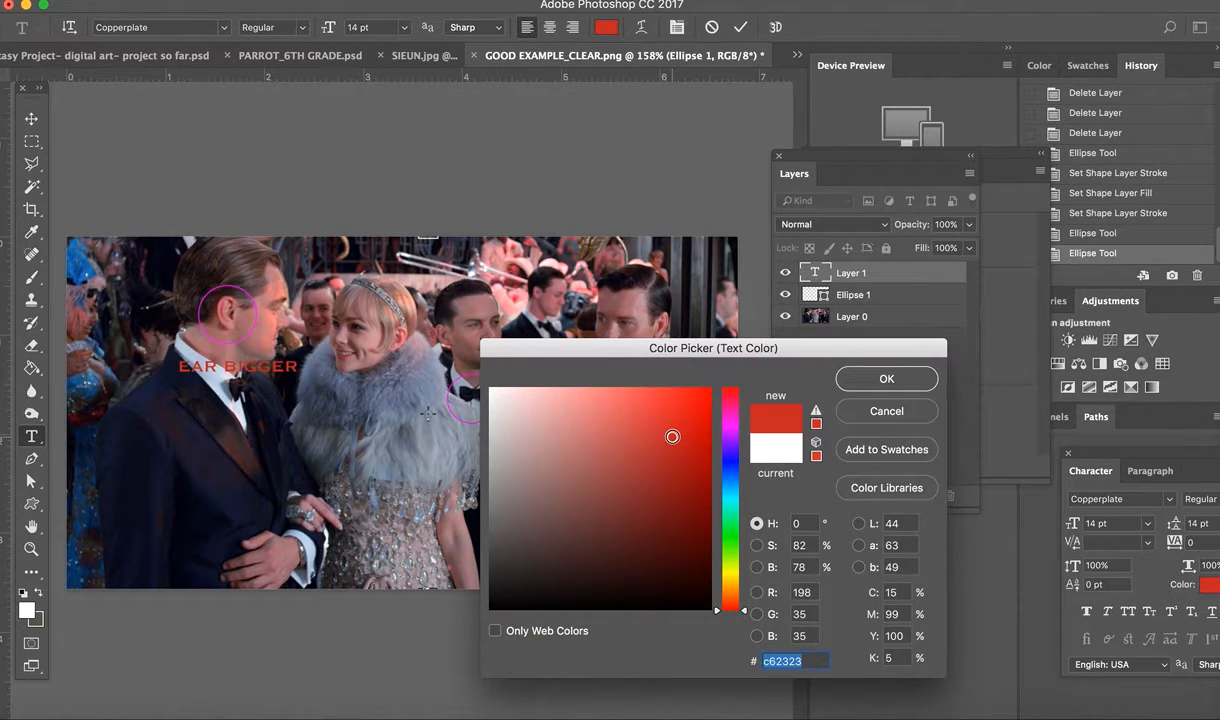
{"action": "left_click_drag", "start_coordinate": [672, 436], "coordinate": [490, 388]}
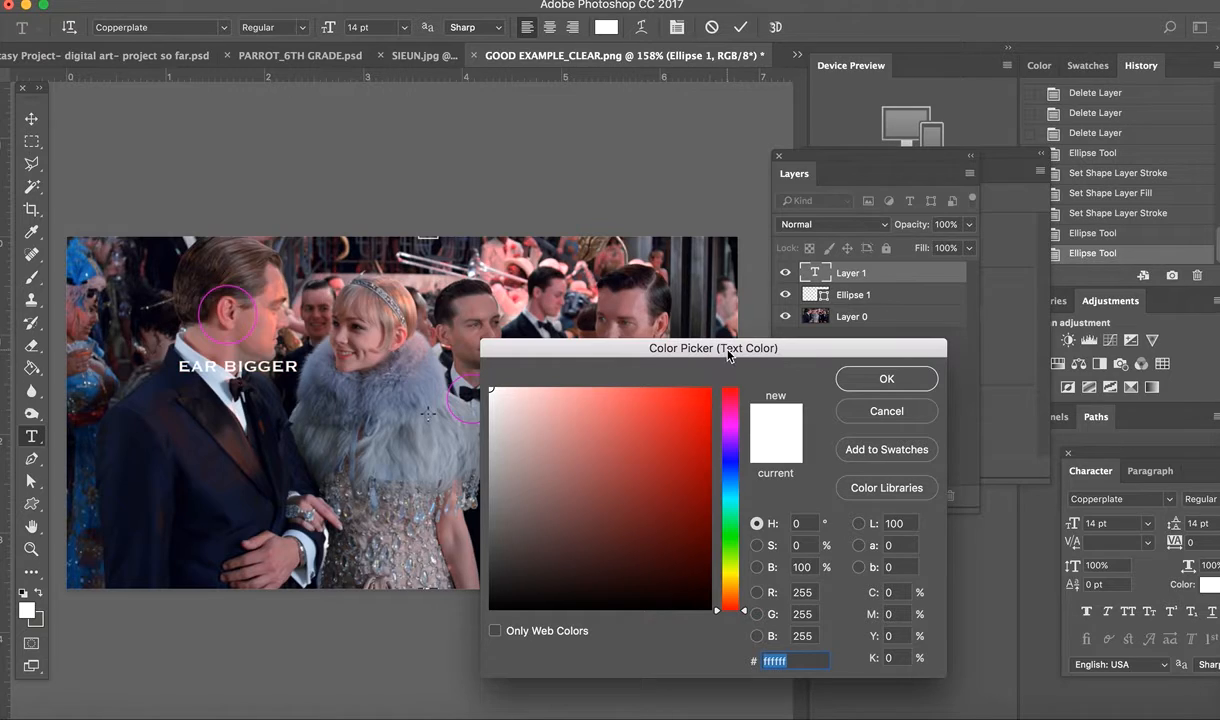
{"action": "left_click", "coordinate": [867, 382]}
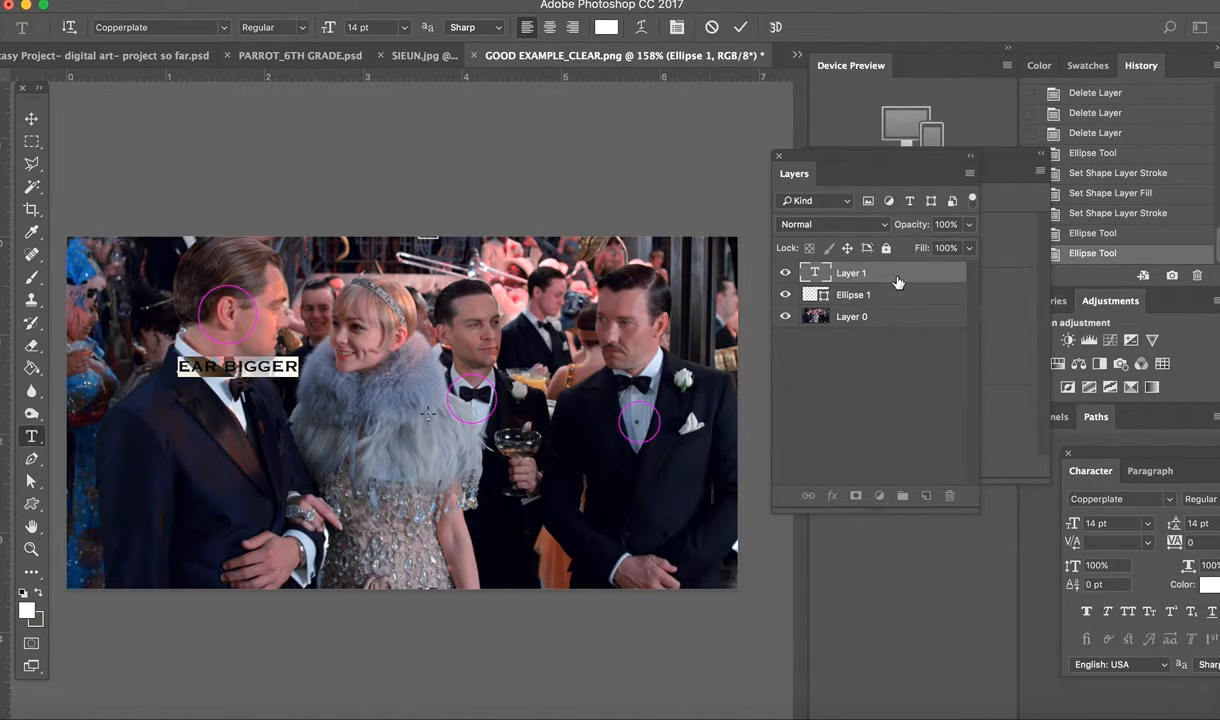
Step: Commit the "EAR BIGGER" label and shift it slightly so it sits centred beneath the ear circle
{"action": "left_click", "coordinate": [31, 119]}
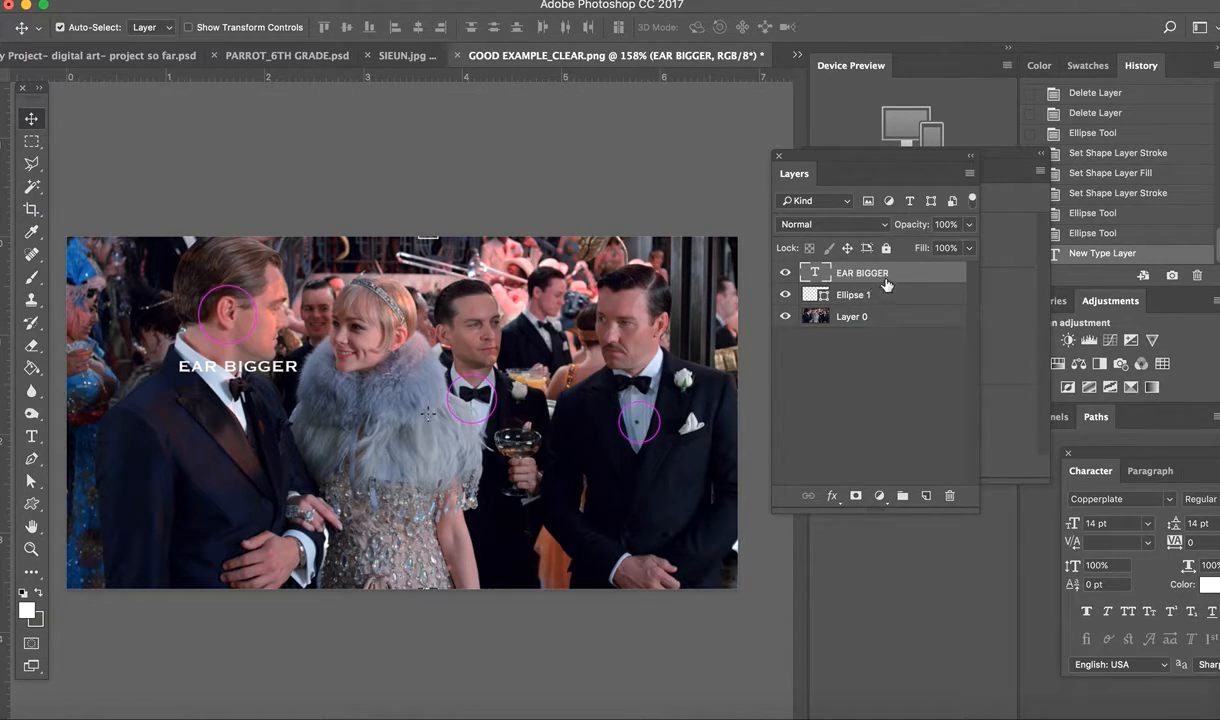
{"action": "mouse_move", "coordinate": [285, 351]}
{"action": "left_mouse_down"}
{"action": "mouse_move", "coordinate": [285, 442]}
{"action": "mouse_move", "coordinate": [290, 356]}
{"action": "mouse_move", "coordinate": [224, 336]}
{"action": "mouse_move", "coordinate": [258, 334]}
{"action": "mouse_move", "coordinate": [276, 372]}
{"action": "left_mouse_up"}
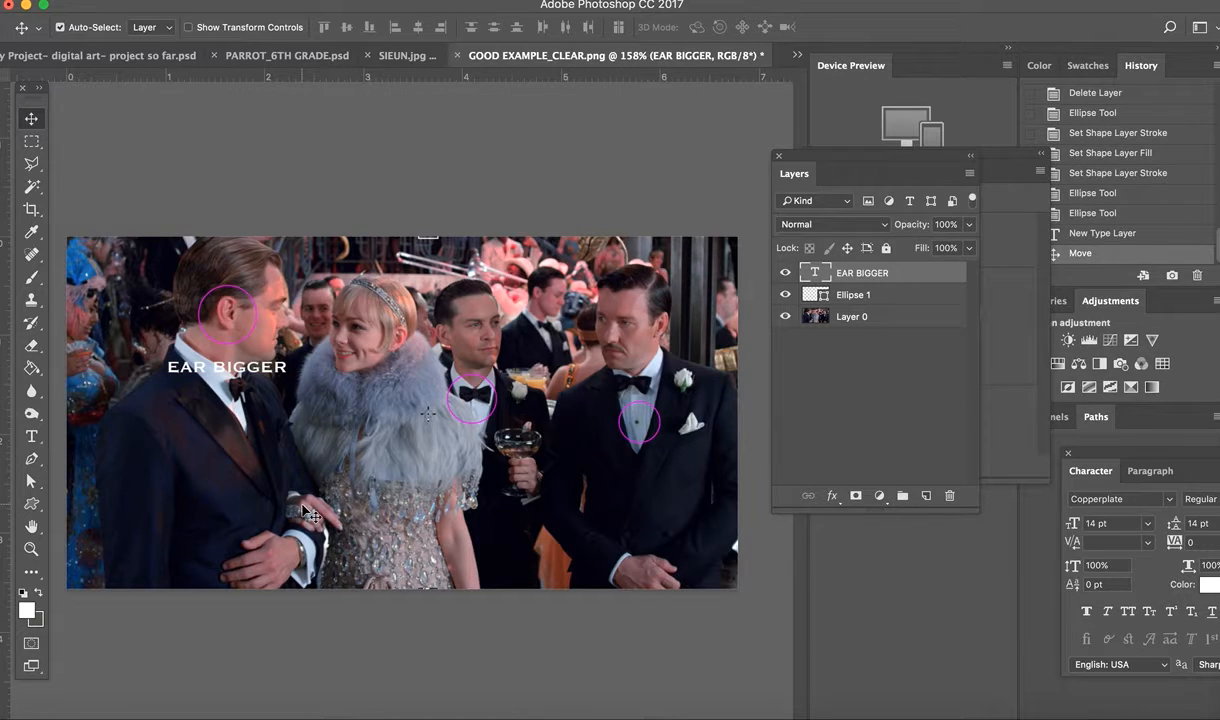
Step: Add the text label "ROTATE" below the middle man's bow tie circle and centre it beneath the circle
{"action": "left_click", "coordinate": [31, 436]}
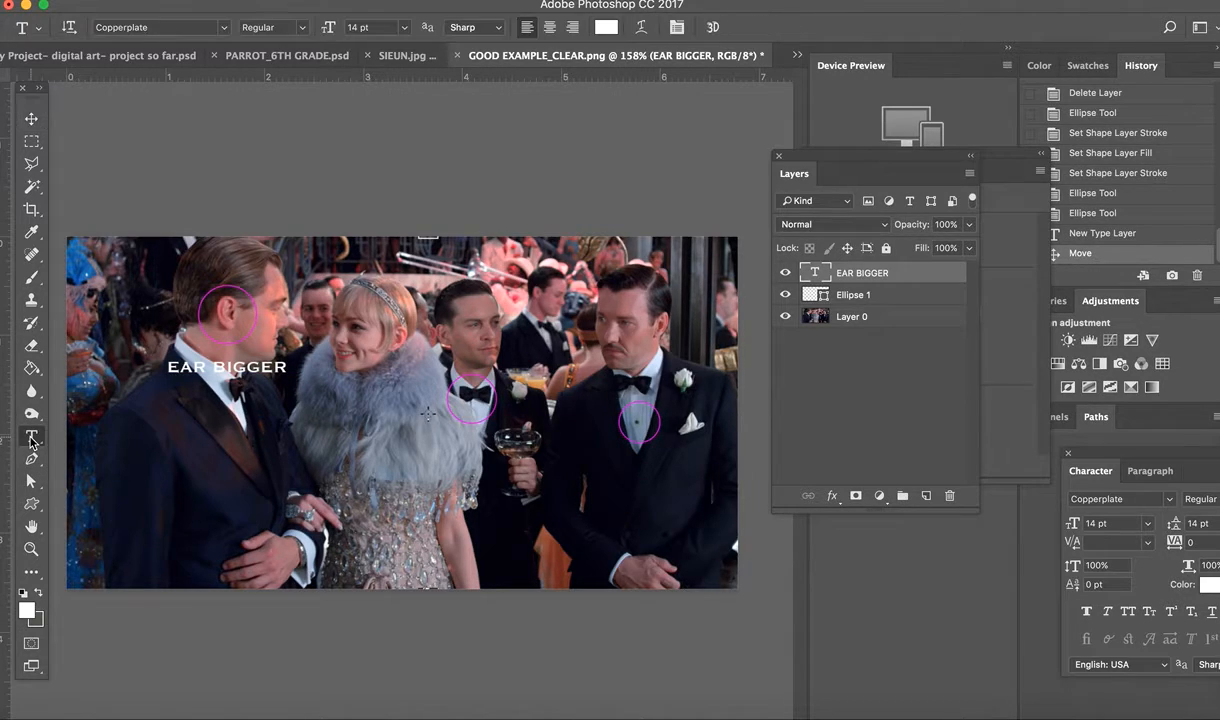
{"action": "left_click", "coordinate": [415, 446]}
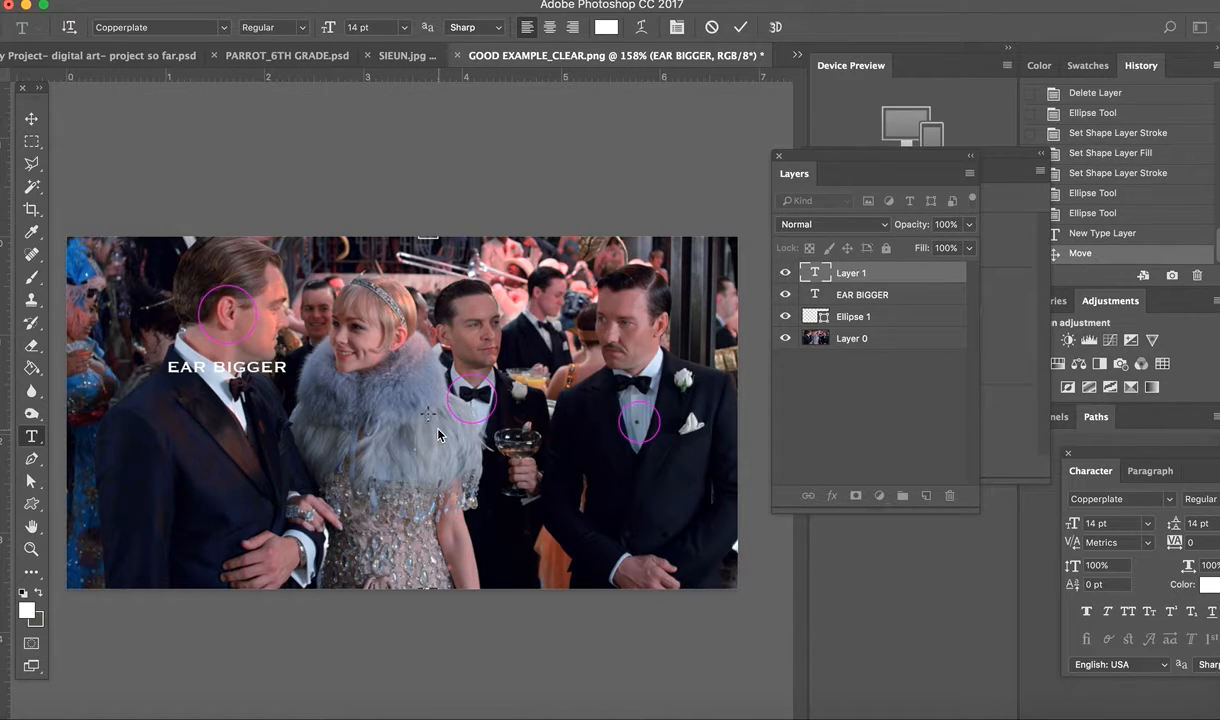
{"action": "type", "text": "M"}
{"action": "key", "text": "BackSpace"}
{"action": "type", "text": "ROTATE"}
{"action": "left_click", "coordinate": [31, 118]}
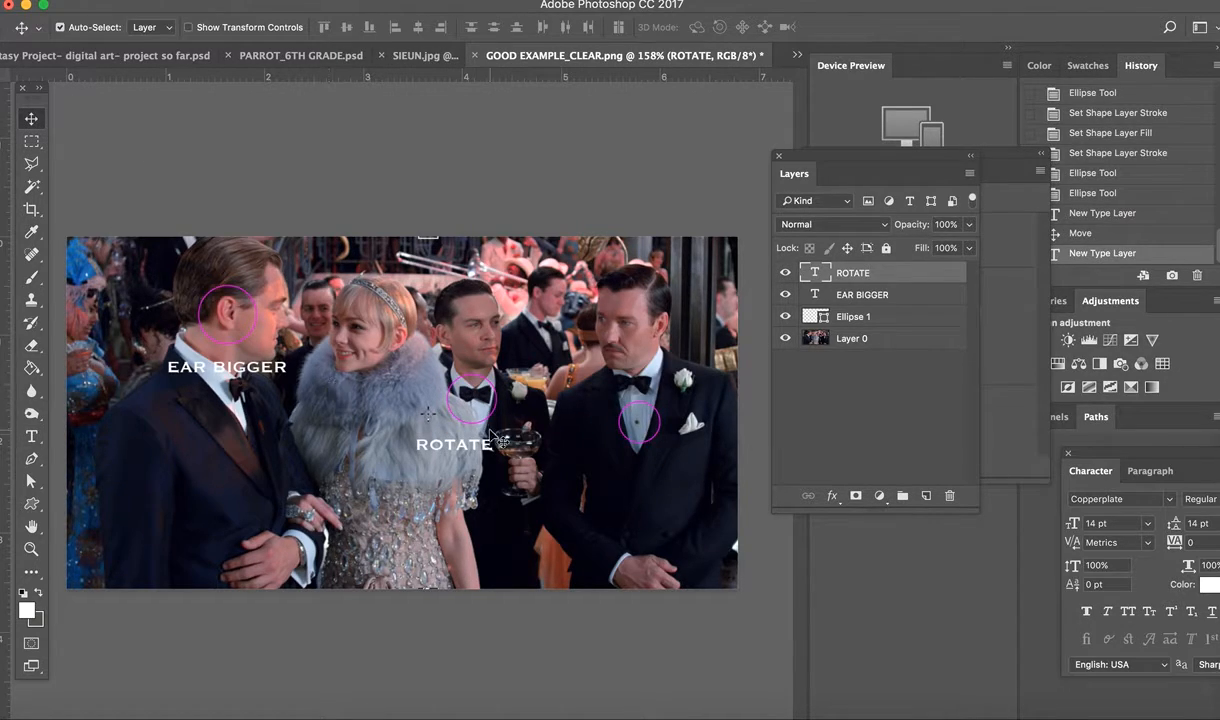
{"action": "left_click_drag", "start_coordinate": [480, 444], "coordinate": [493, 445]}
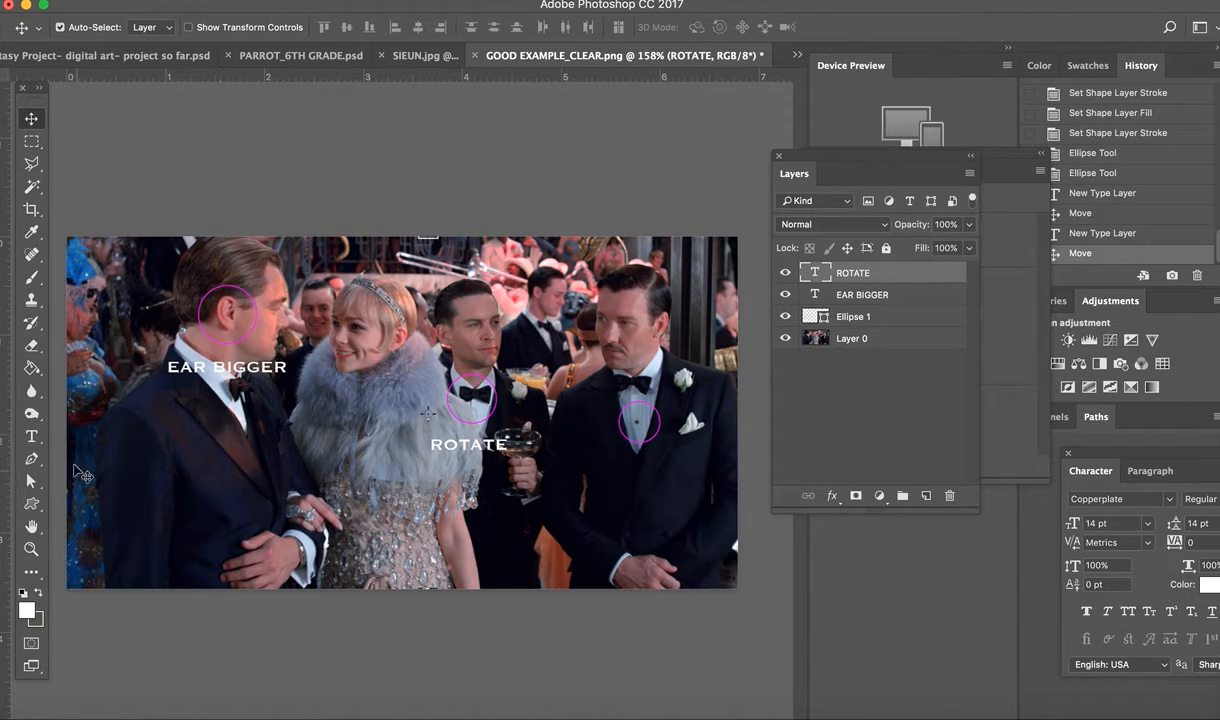
Step: Add the text label "STAMP OUT" below the circle on the right man's shirt and centre it beneath the circle
{"action": "left_click", "coordinate": [31, 436]}
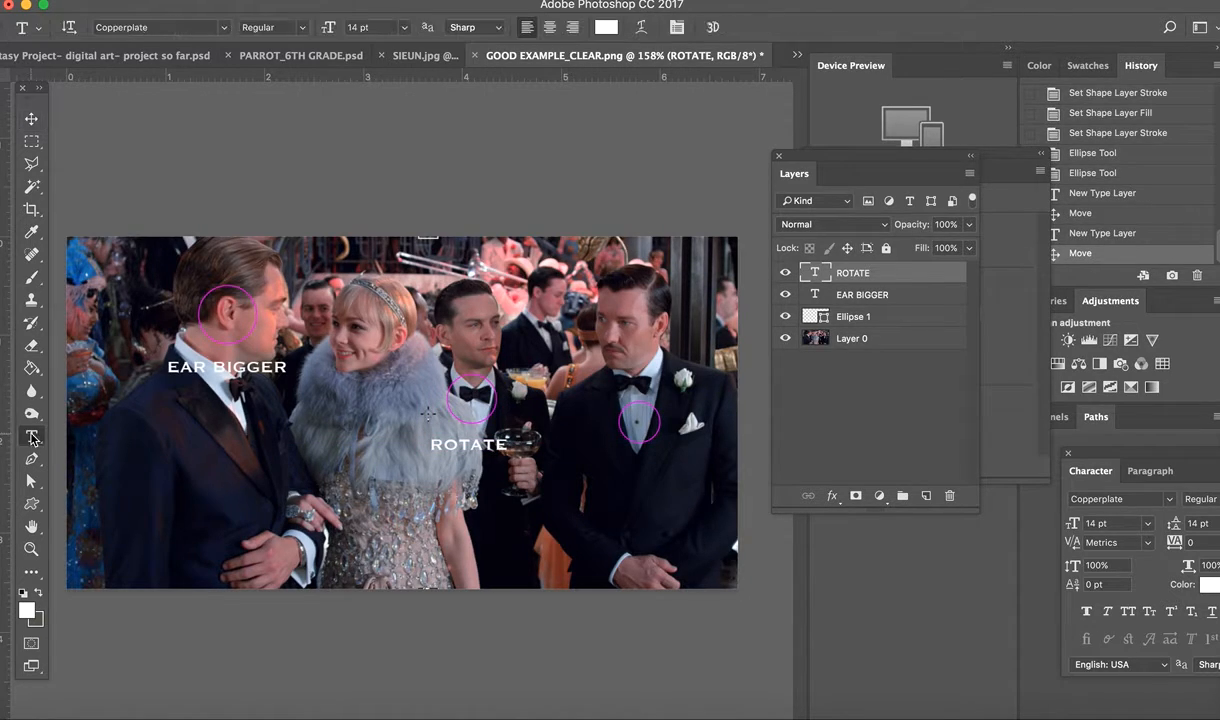
{"action": "left_click", "coordinate": [603, 474]}
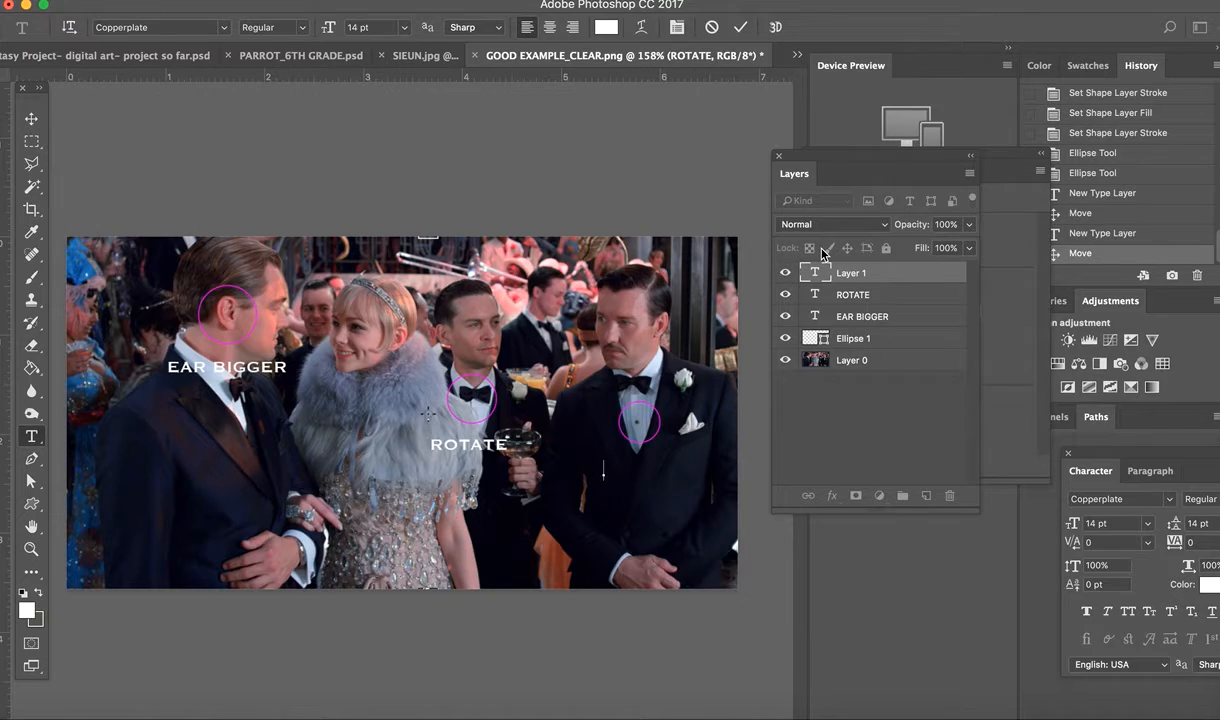
{"action": "type", "text": "STAMP OUT"}
{"action": "left_click", "coordinate": [35, 118]}
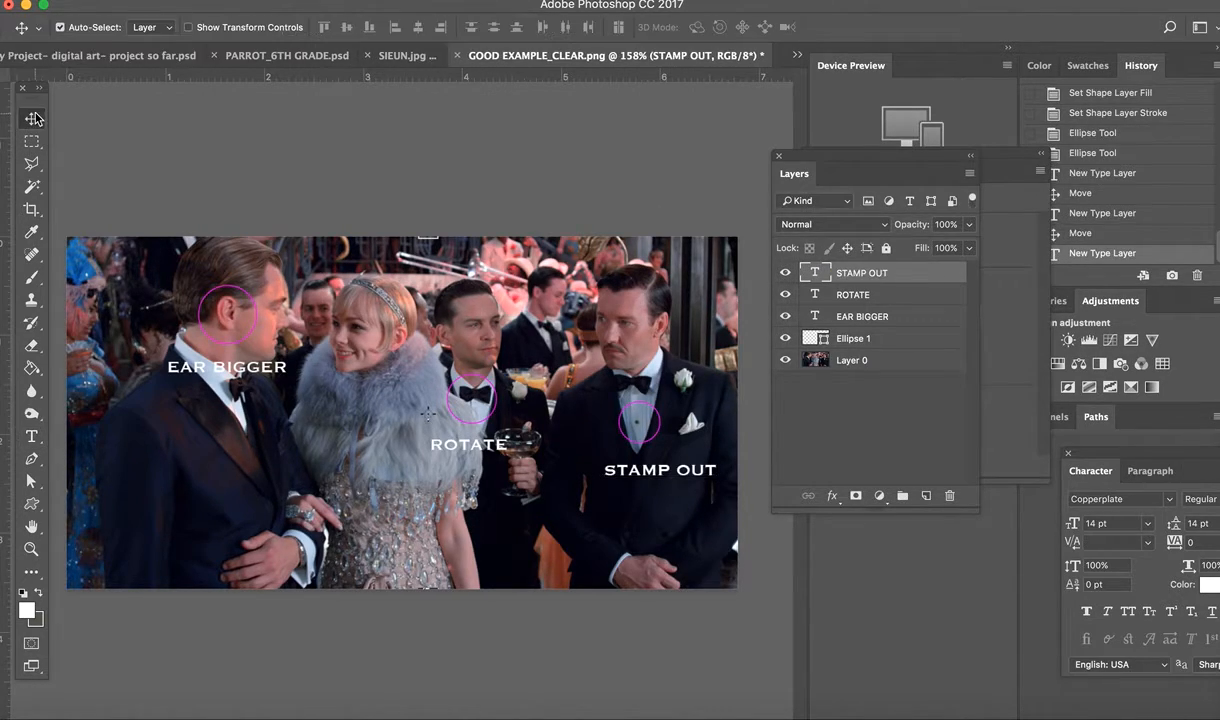
{"action": "left_click_drag", "start_coordinate": [637, 481], "coordinate": [621, 475]}
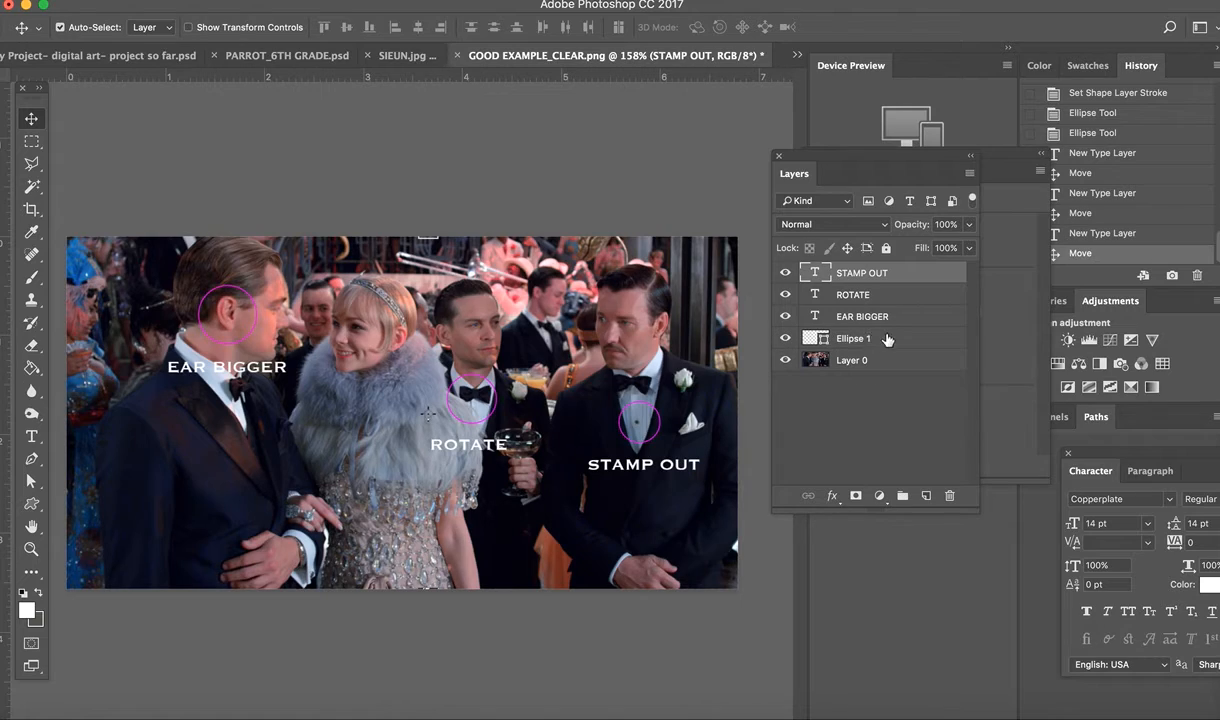
Step: Toggle the visibility of the Ellipse 1 layer off and on to check which circles it holds
{"action": "left_click", "coordinate": [786, 339]}
{"action": "left_click", "coordinate": [786, 339]}
{"action": "left_click", "coordinate": [786, 339]}
{"action": "left_click", "coordinate": [786, 339]}
Step: Draw a new circle about 74 px wide with the Ellipse tool over the left man's jacket, just above the woman's hand
{"action": "left_click", "coordinate": [32, 506]}
{"action": "right_click", "coordinate": [32, 507]}
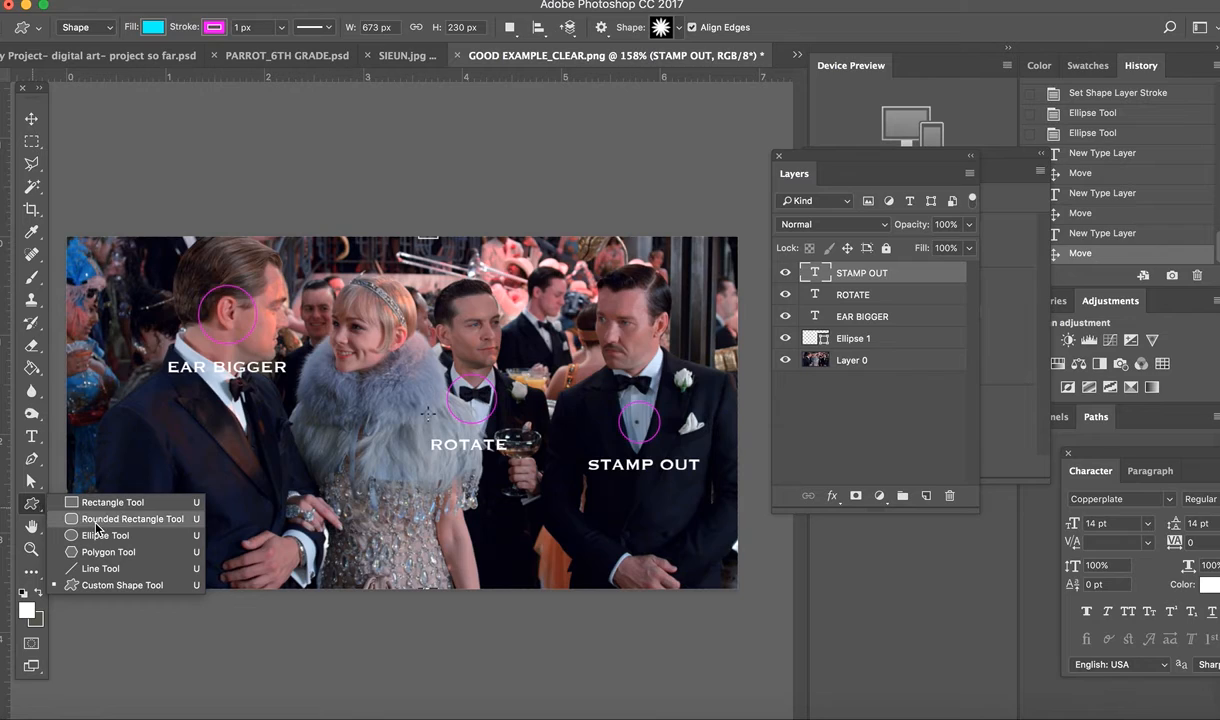
{"action": "left_click", "coordinate": [99, 537]}
{"action": "left_click_drag", "start_coordinate": [252, 432], "coordinate": [302, 485]}
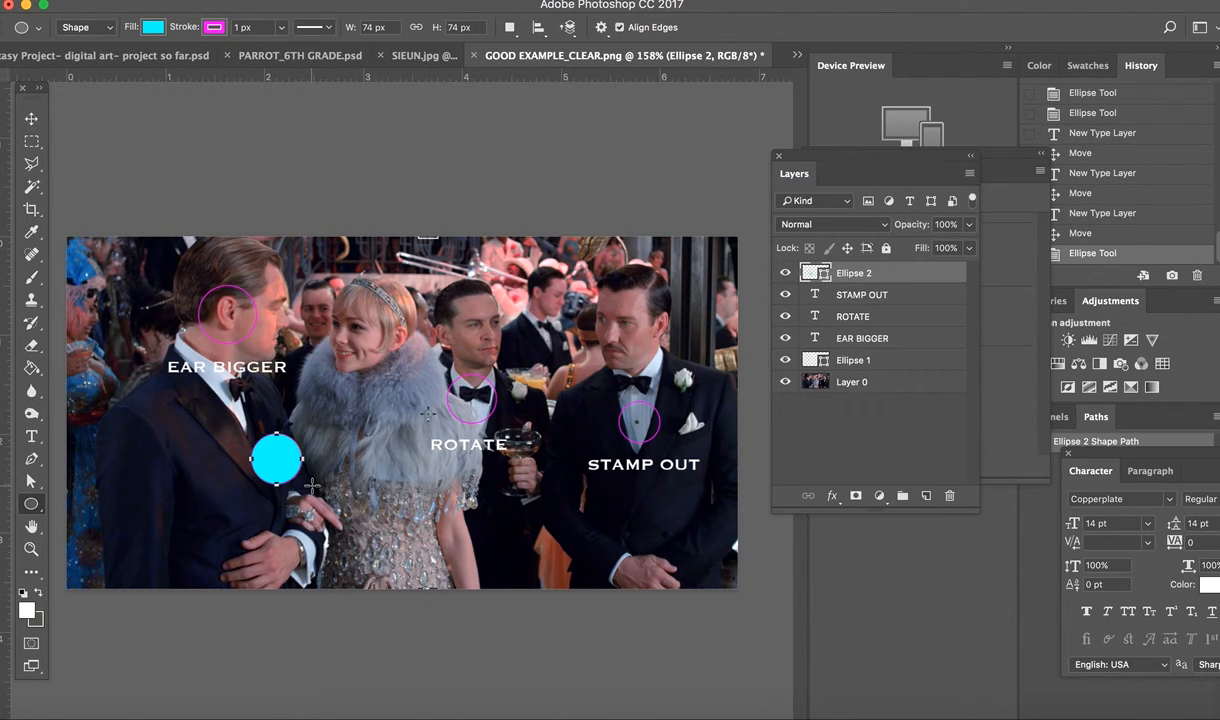